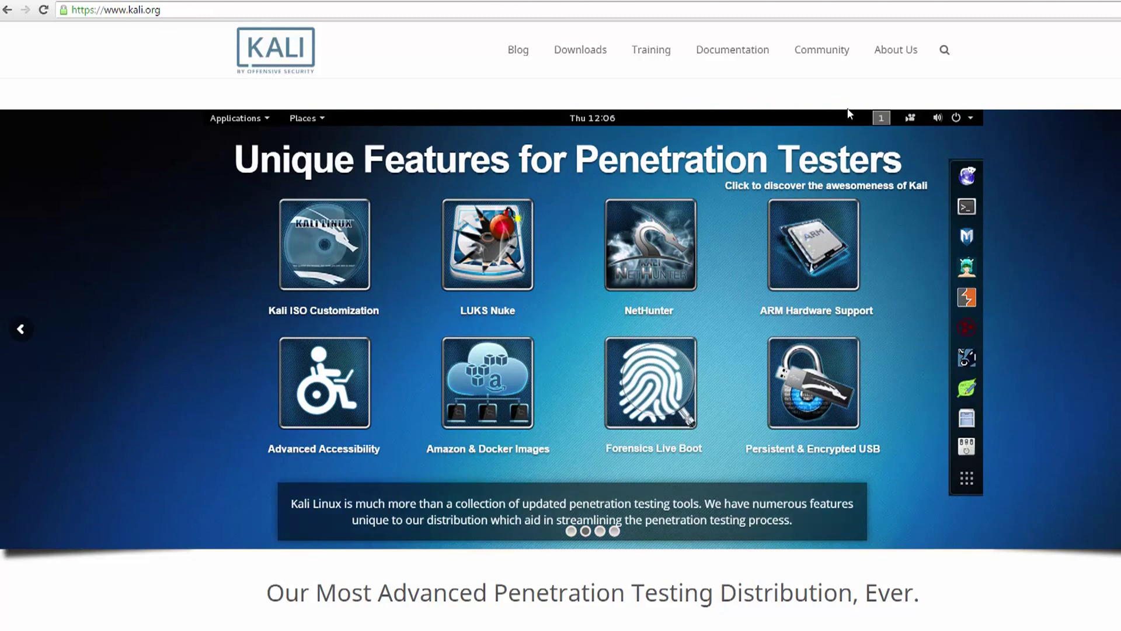
Step: Open the Download Kali Linux page from the Kali website's Downloads menu
mouse_move(597, 57)
click(599, 81)
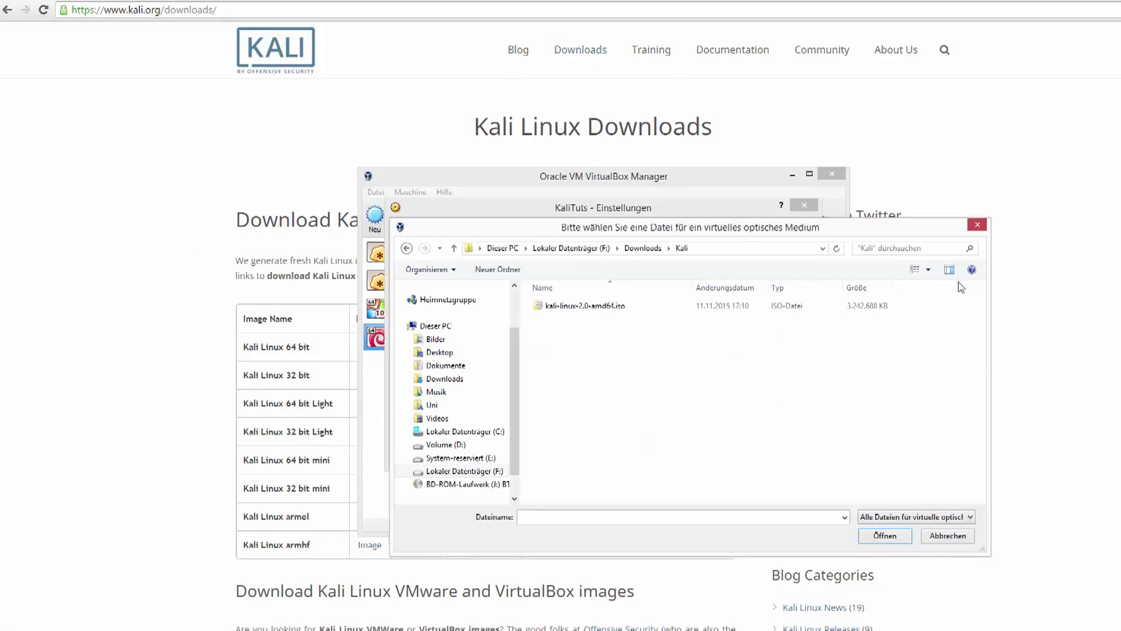
Step: Attach kali-linux-2.0-amd64.iso as the KaliTuts optical disc, save the settings, and start the machine
double_click(607, 306)
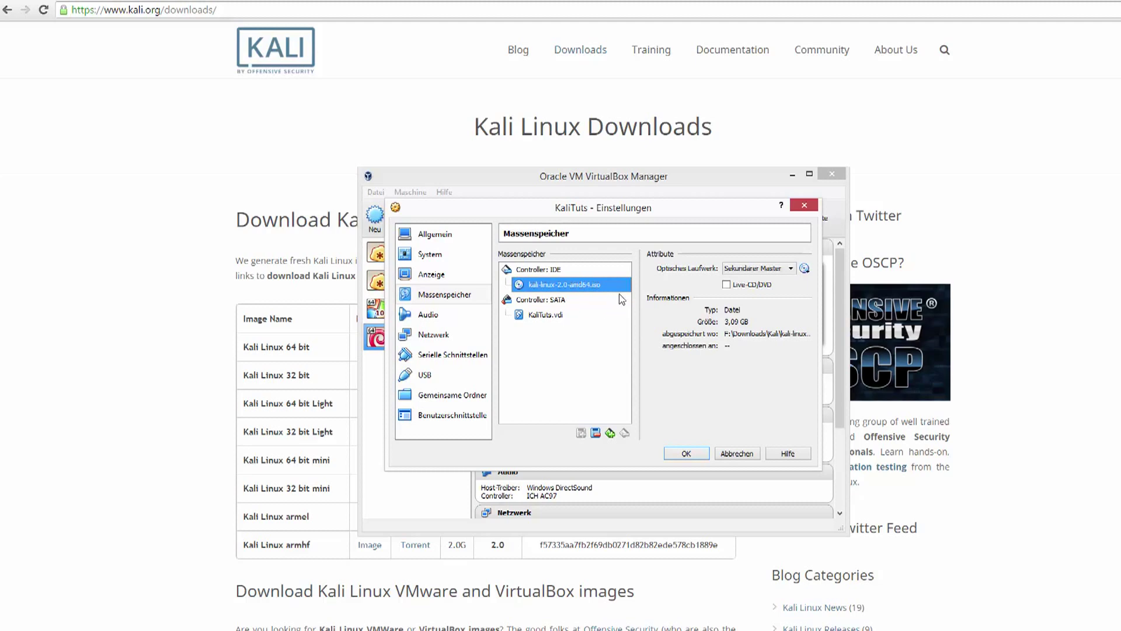
click(684, 454)
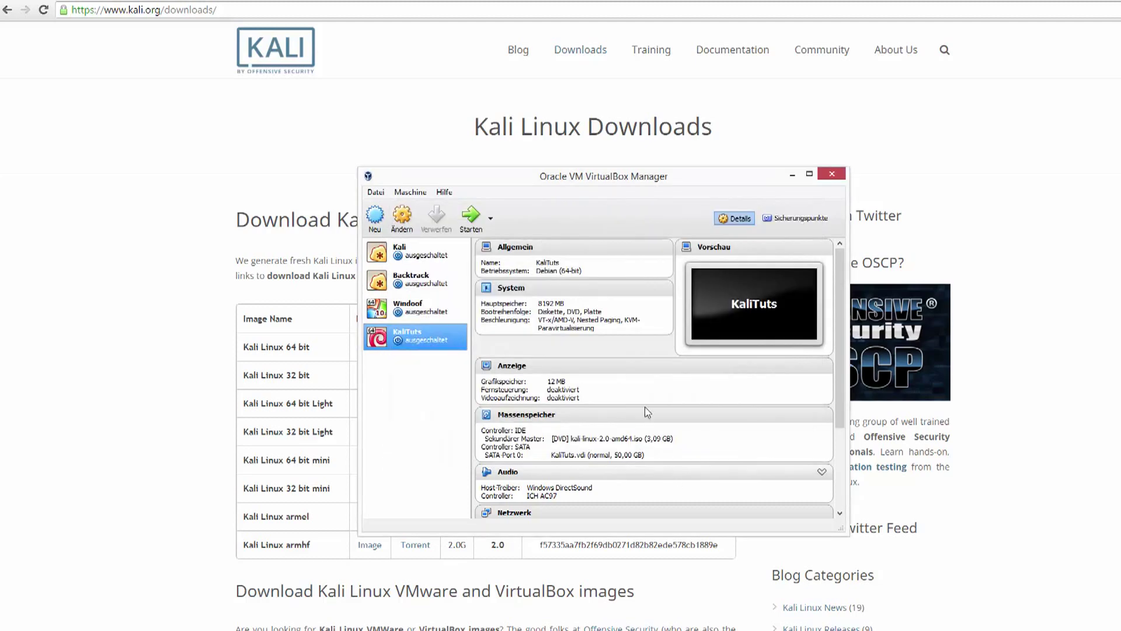
click(470, 218)
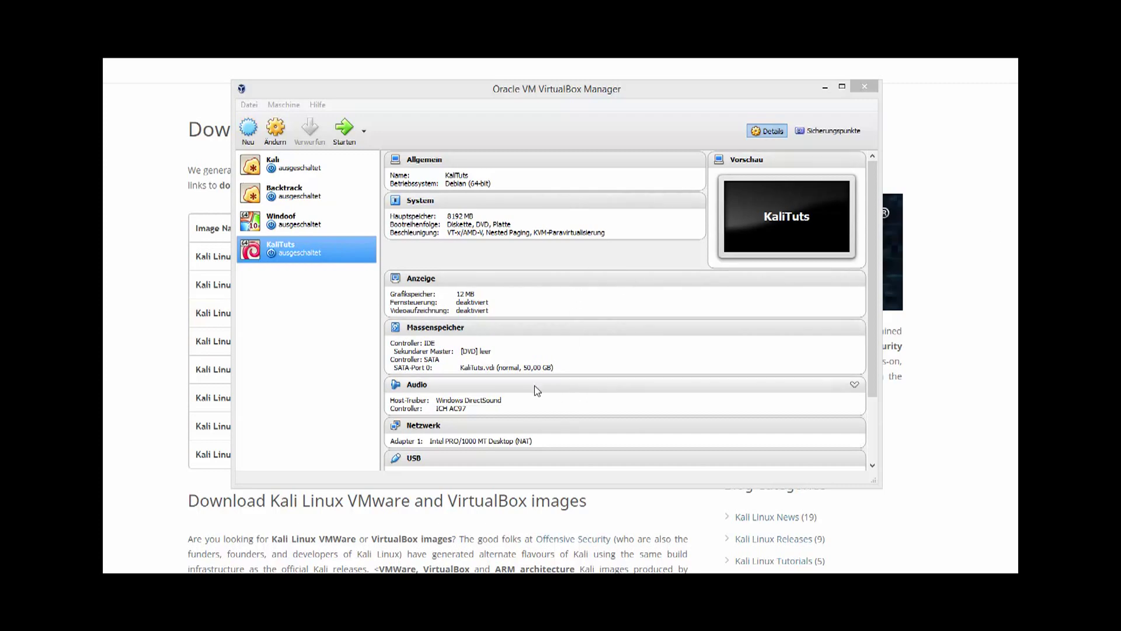
right_click(357, 254)
Step: Raise the KaliTuts machine's processor count from 1 to 4 under System > Processor
click(398, 261)
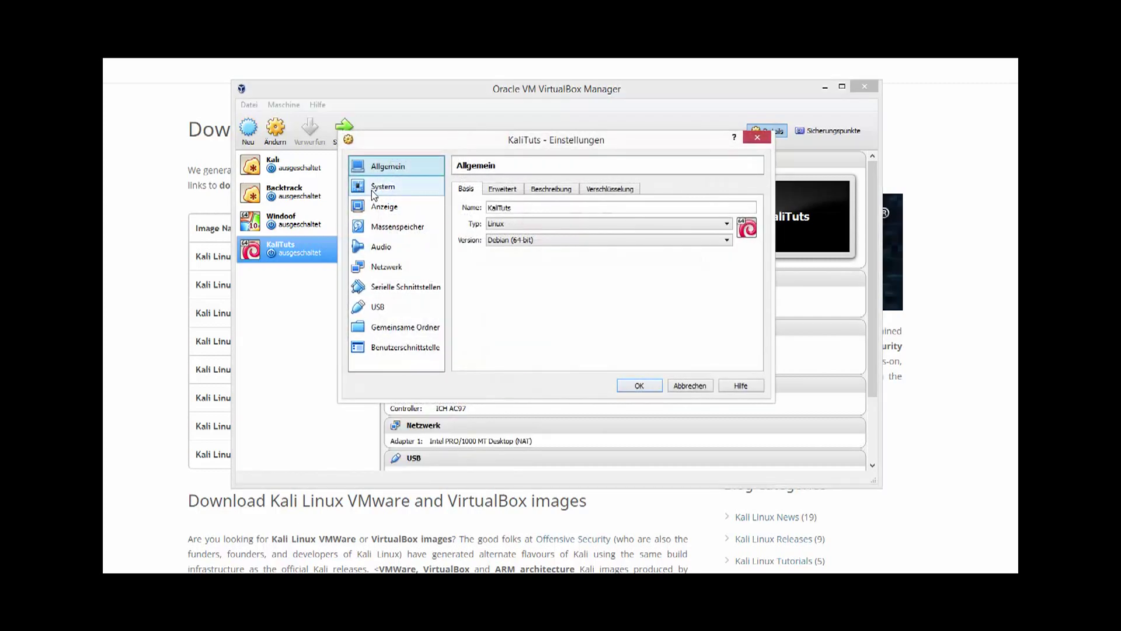
click(377, 192)
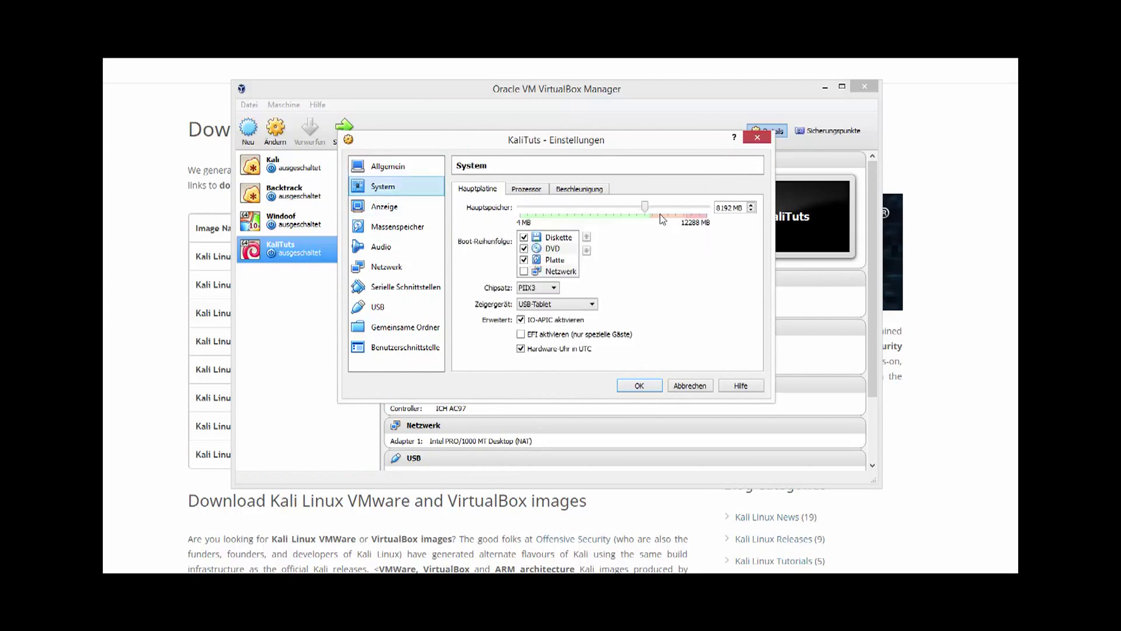
click(541, 194)
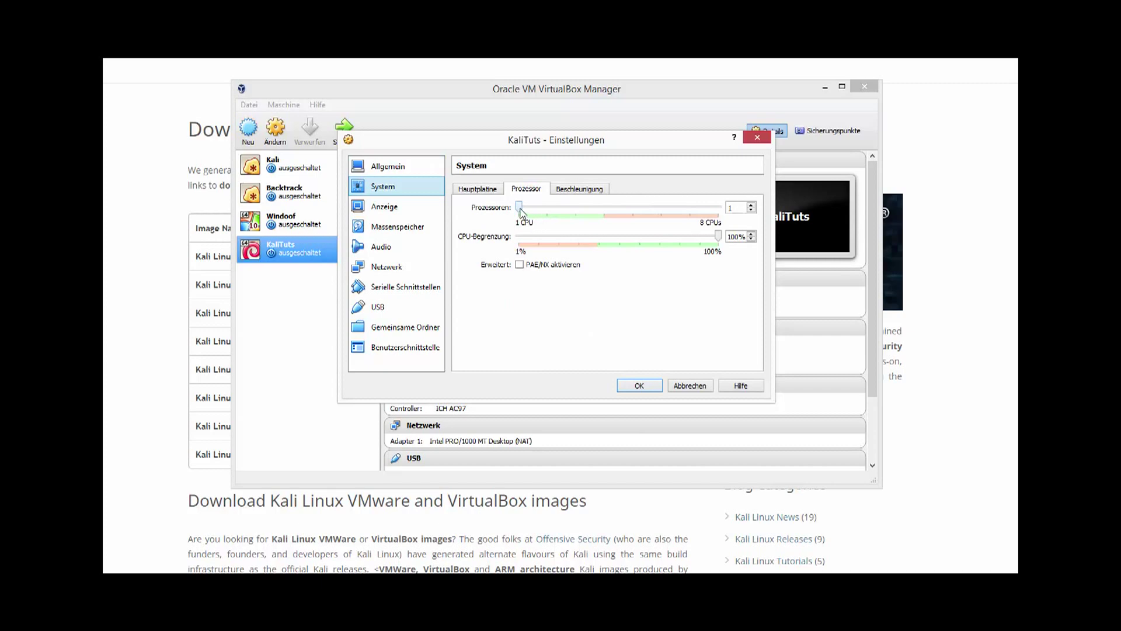
drag(519, 207, 595, 206)
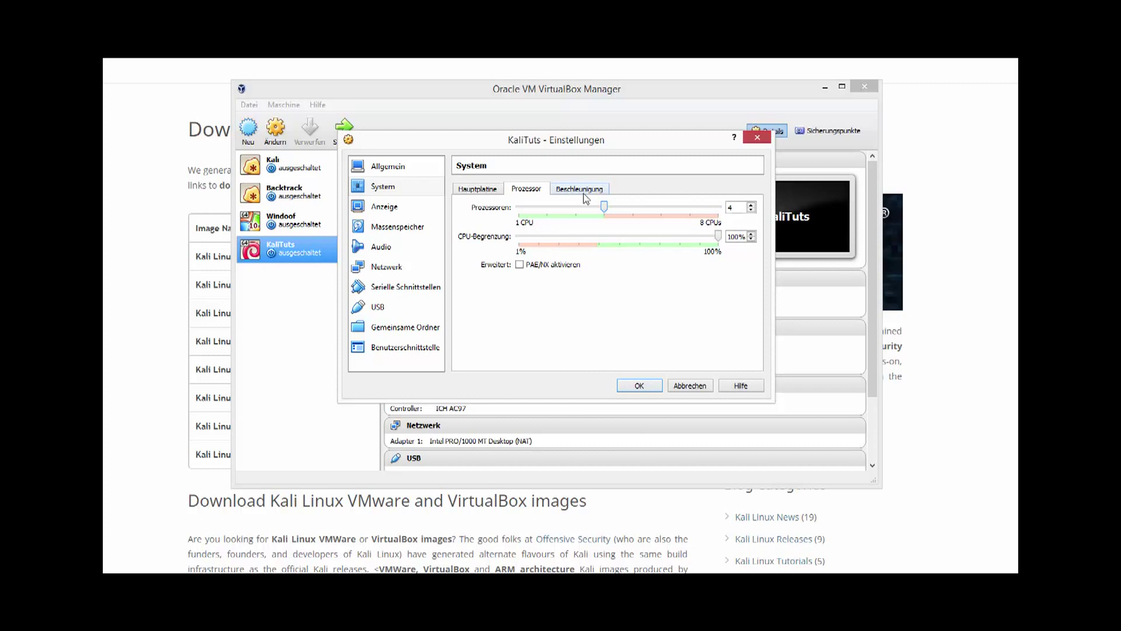
click(639, 386)
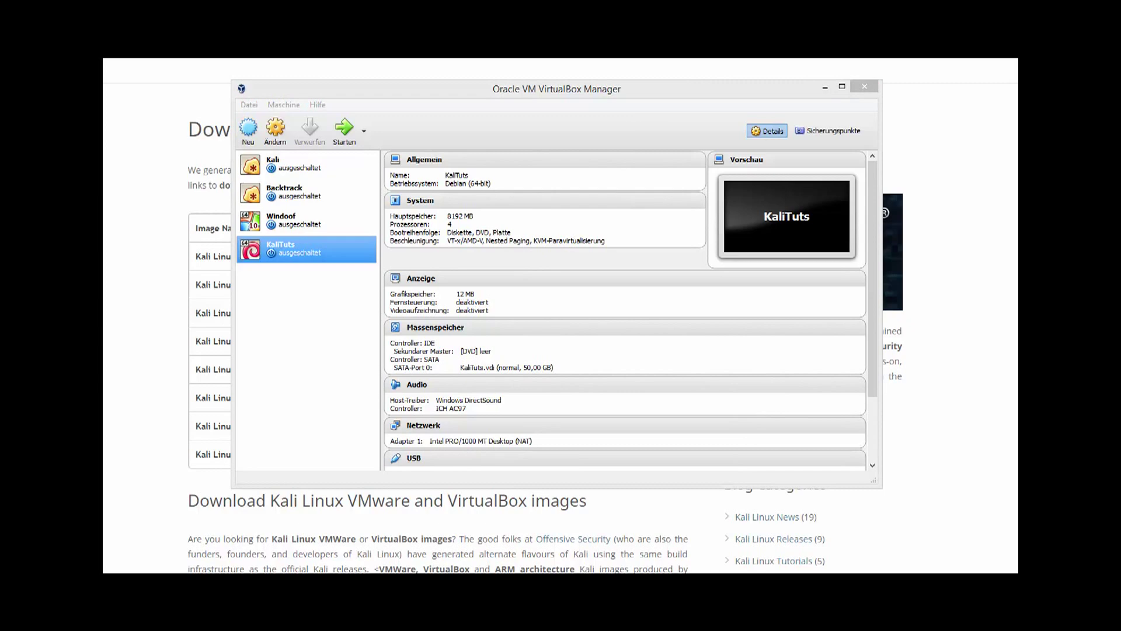
Step: Load VBoxGuestAdditions.iso into the KaliTuts machine's empty IDE optical drive in storage settings
click(275, 131)
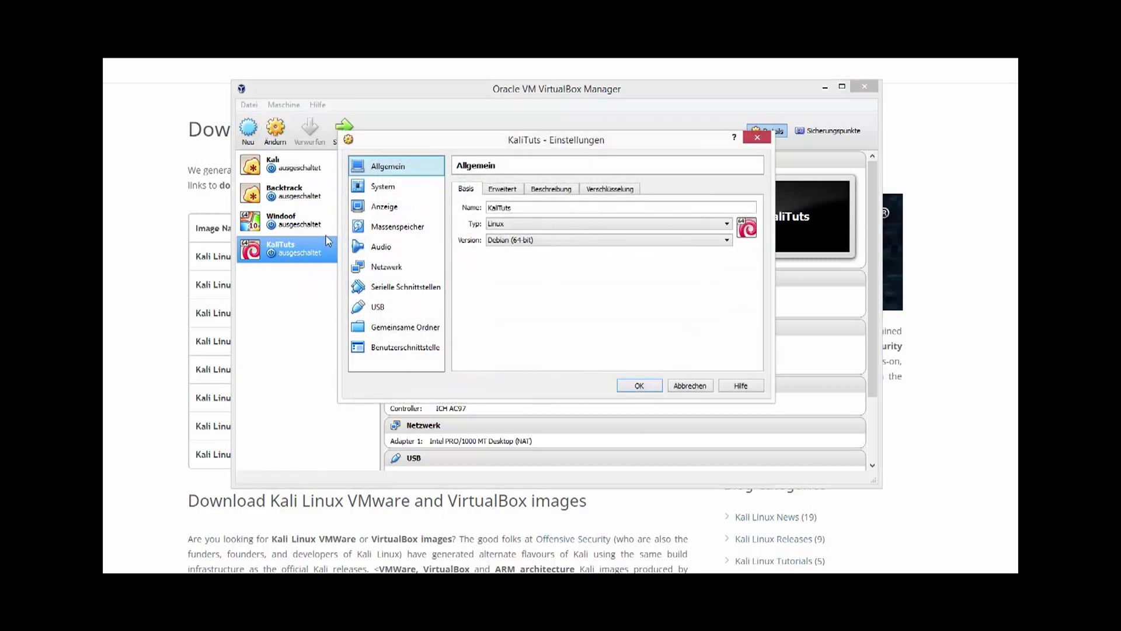
click(416, 227)
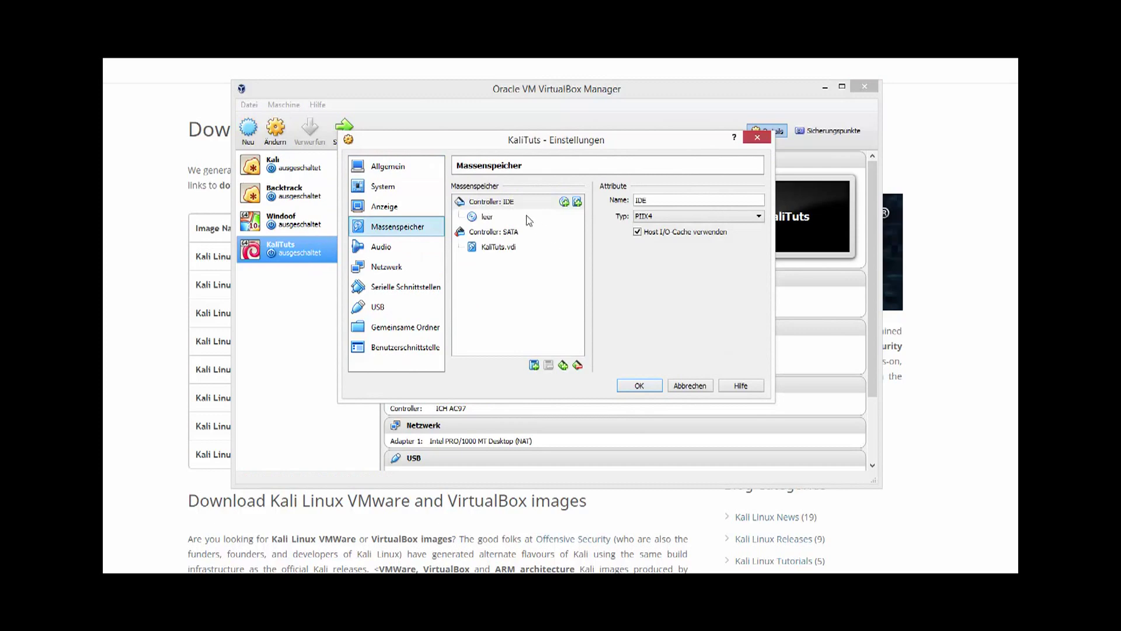
click(490, 219)
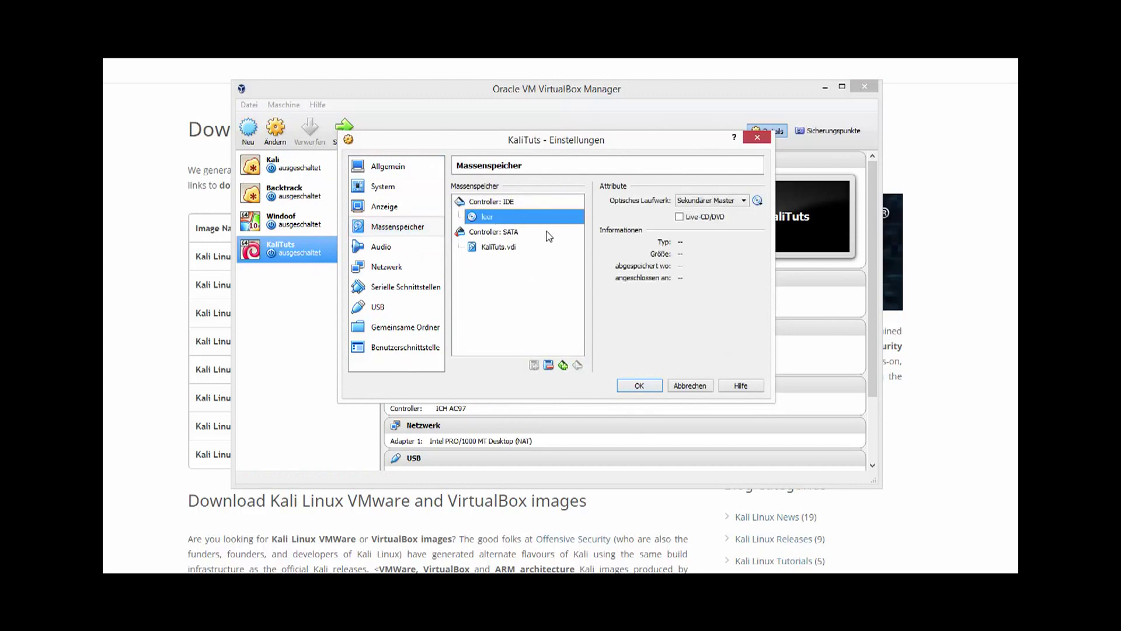
click(701, 204)
click(735, 205)
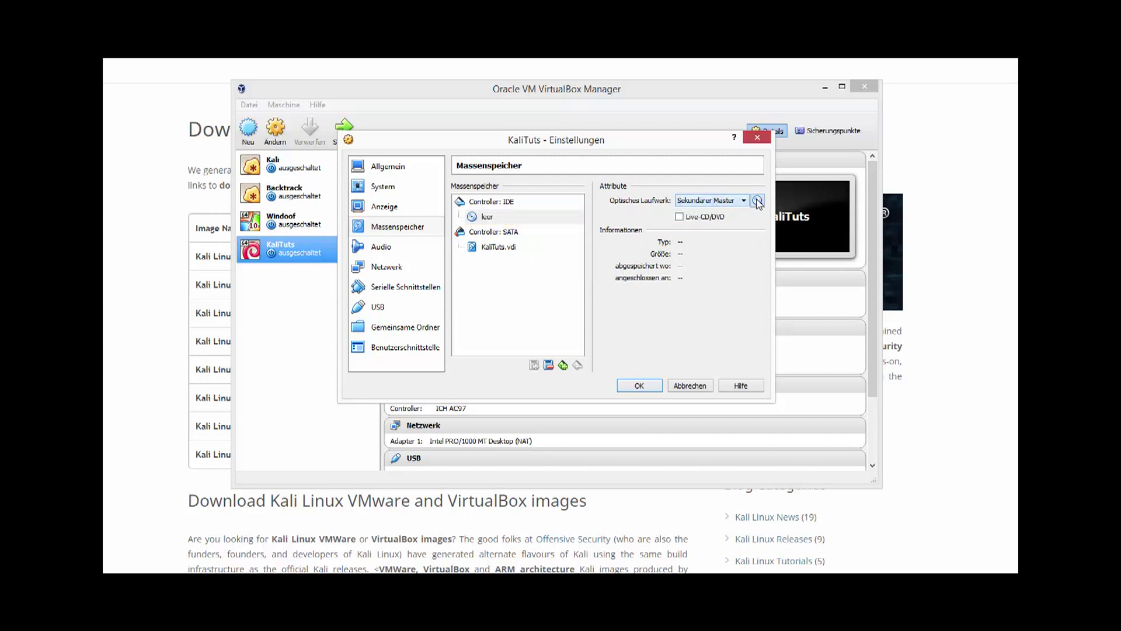
click(757, 201)
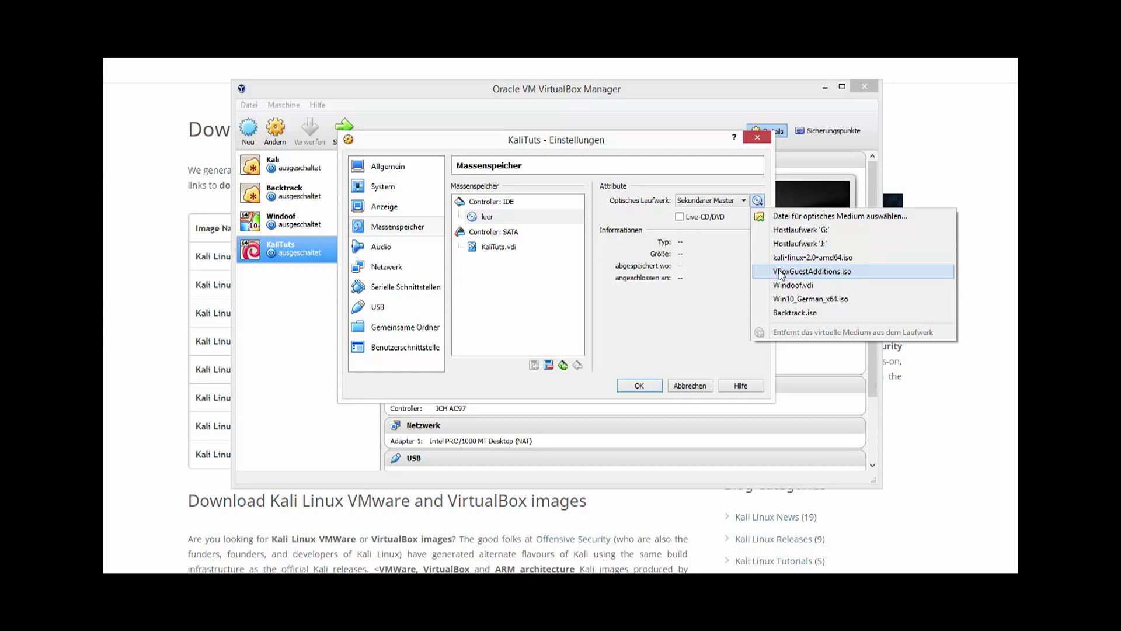
click(780, 272)
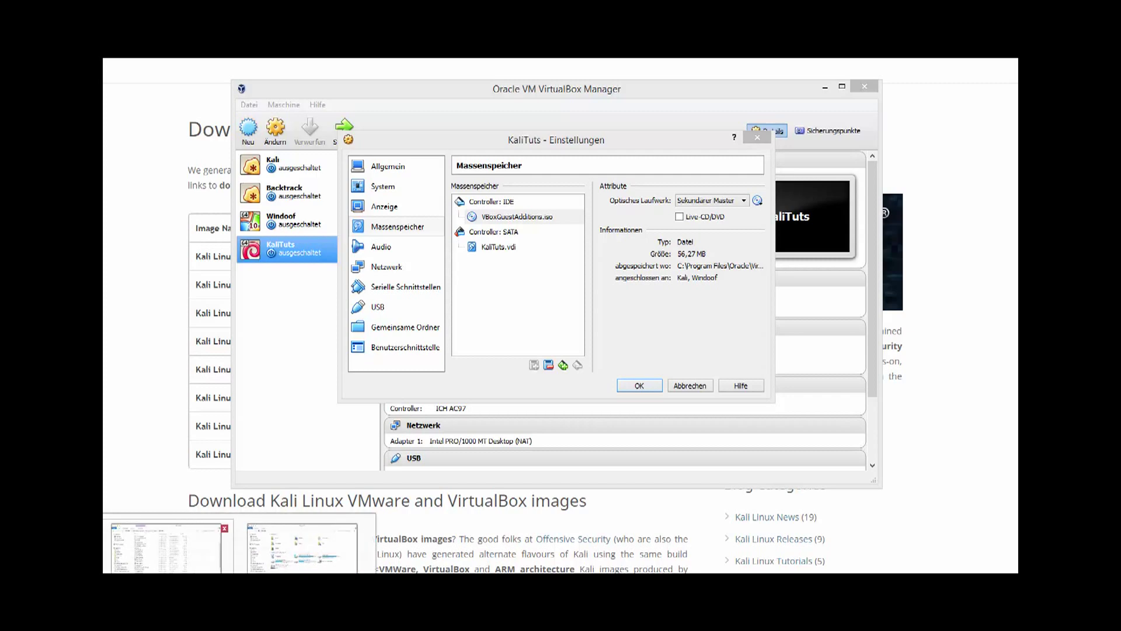
Step: Locate VBoxGuestAdditions.iso in the VirtualBox program folder, keep it selected, and save the storage settings
click(246, 549)
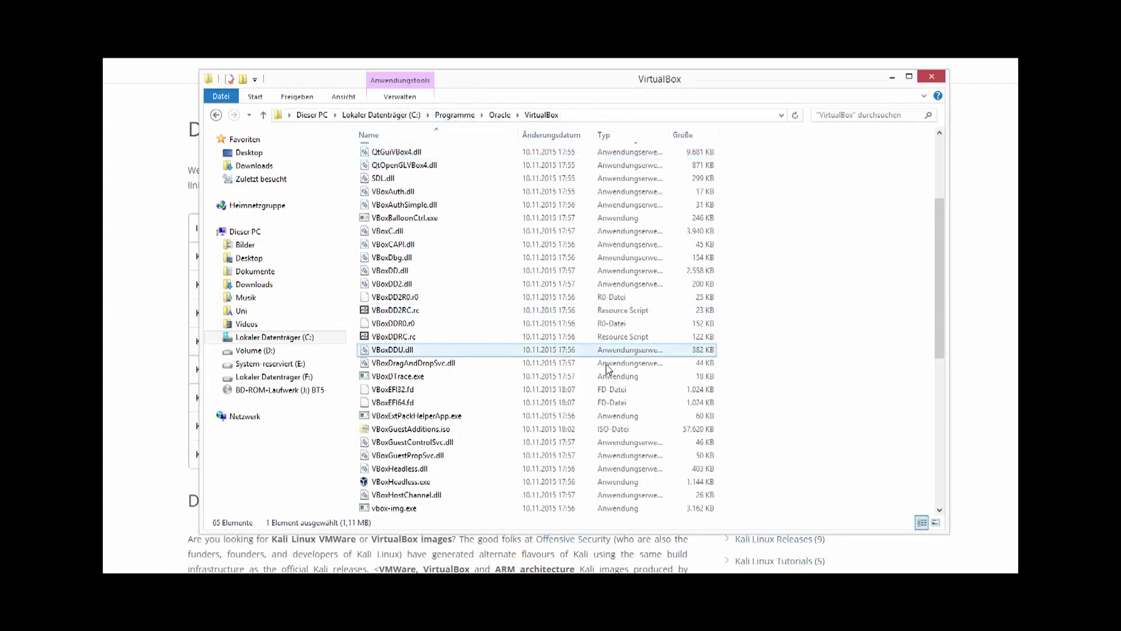
click(446, 431)
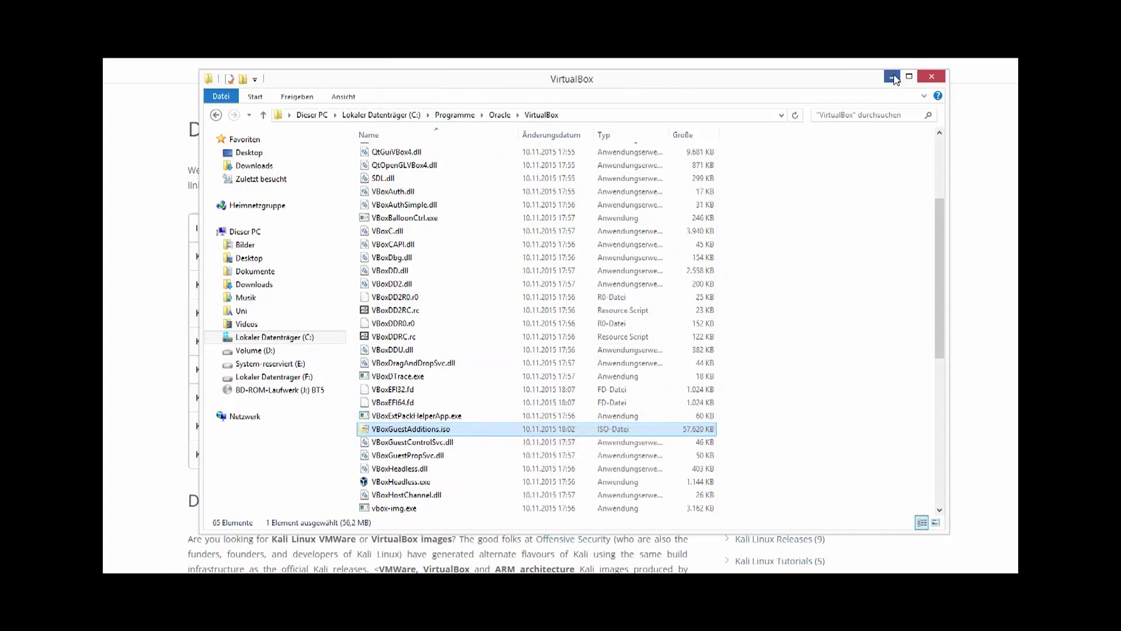
click(892, 77)
click(758, 201)
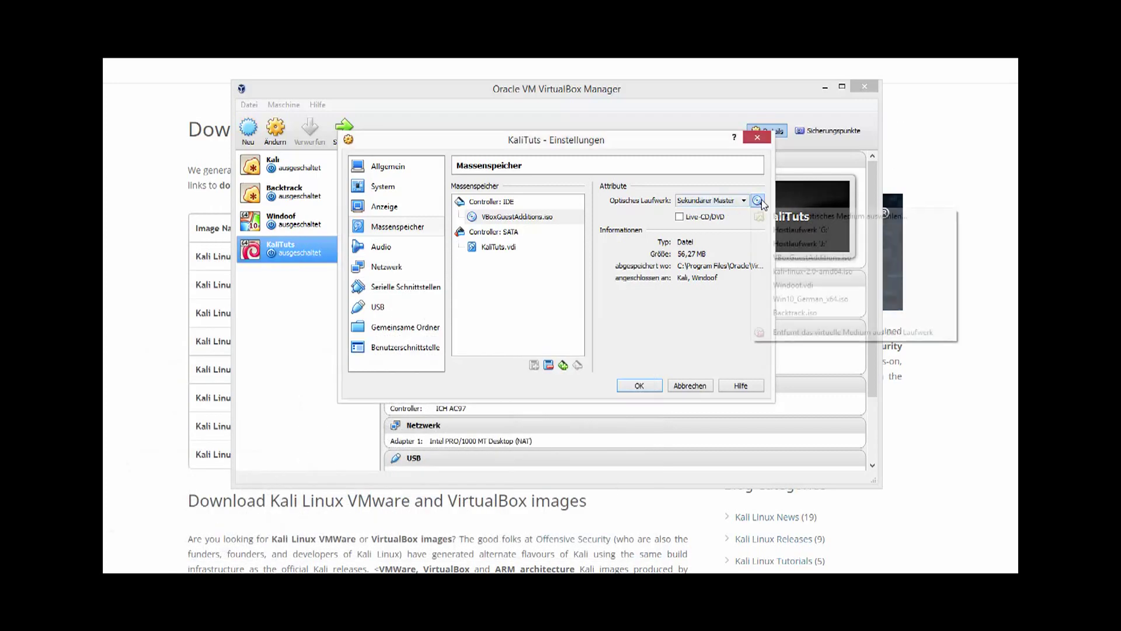
click(839, 264)
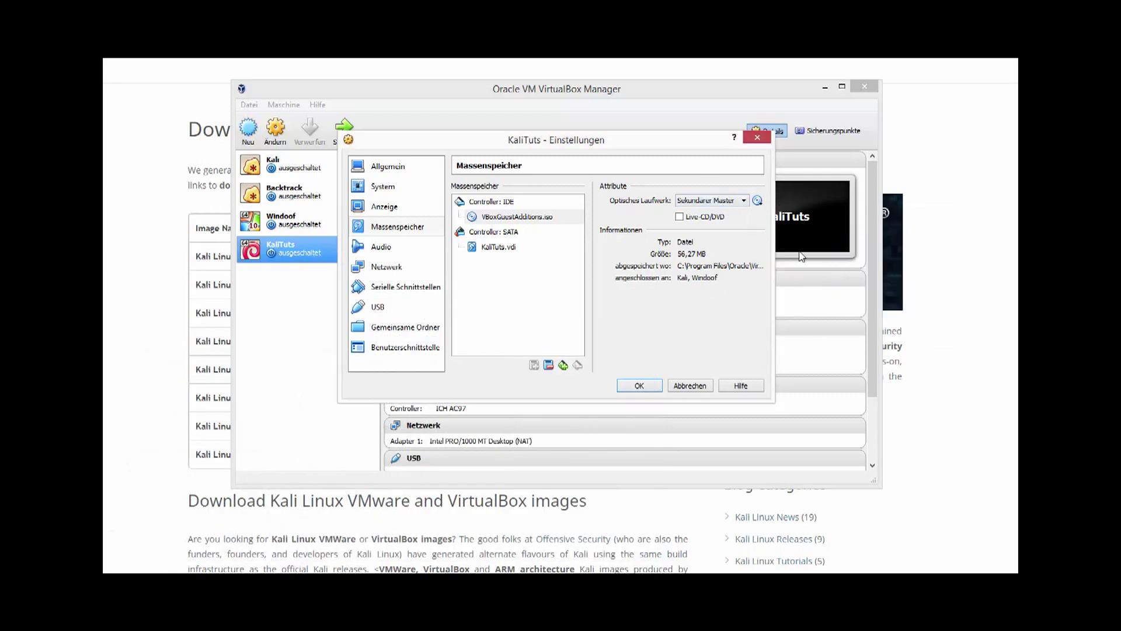
click(641, 386)
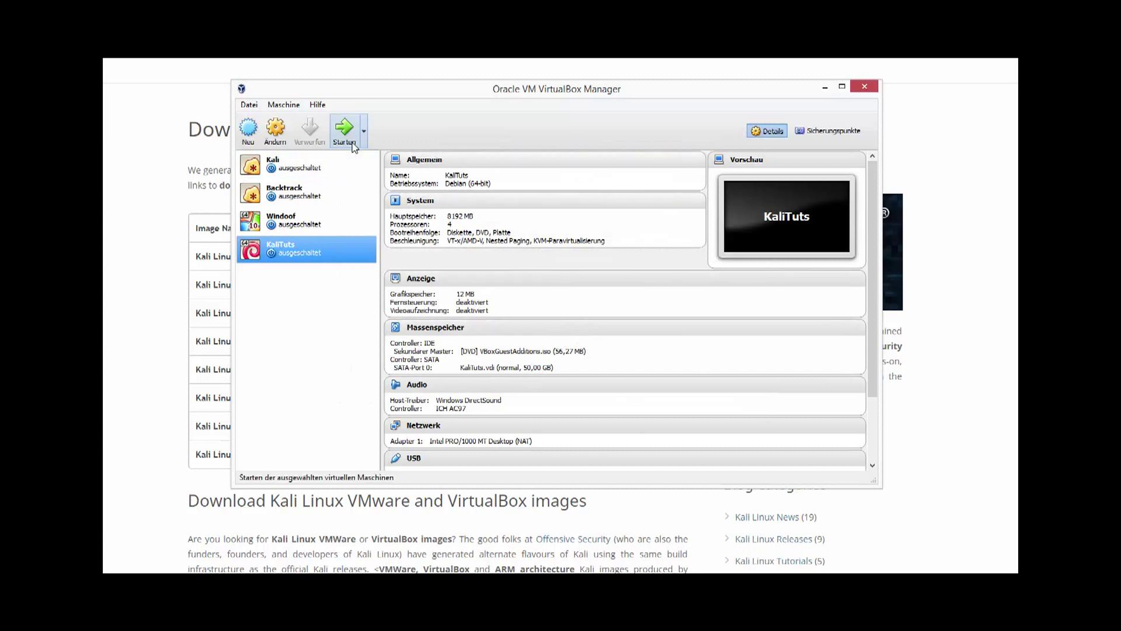
Step: Start KaliTuts, boot the default Kali GNU/Linux entry, and log in as root with the account password
click(344, 130)
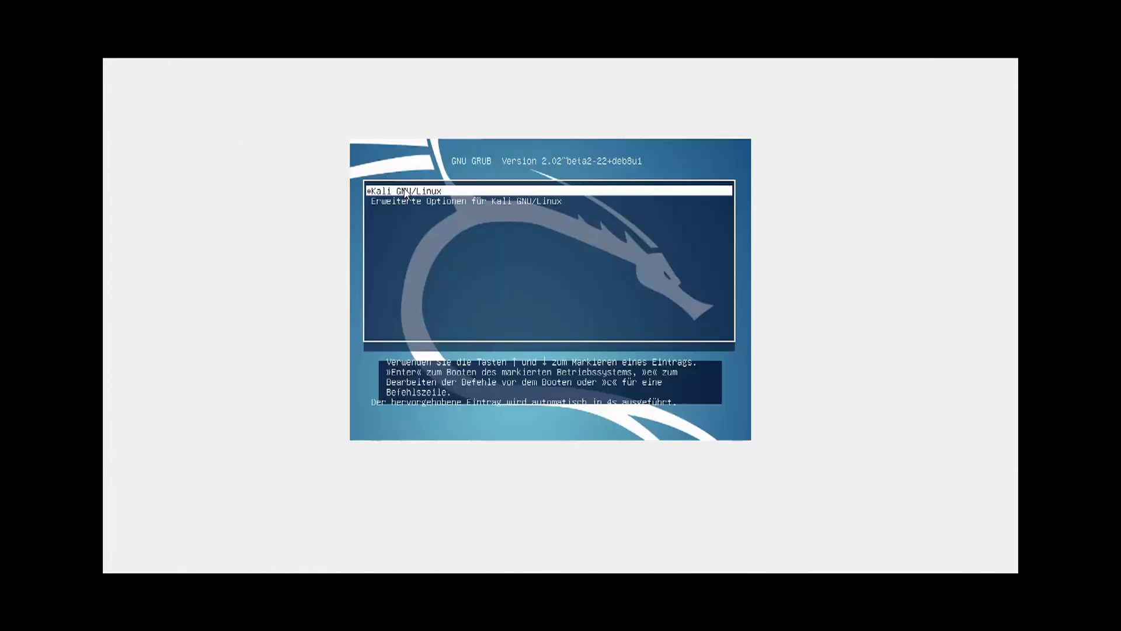
key(Return)
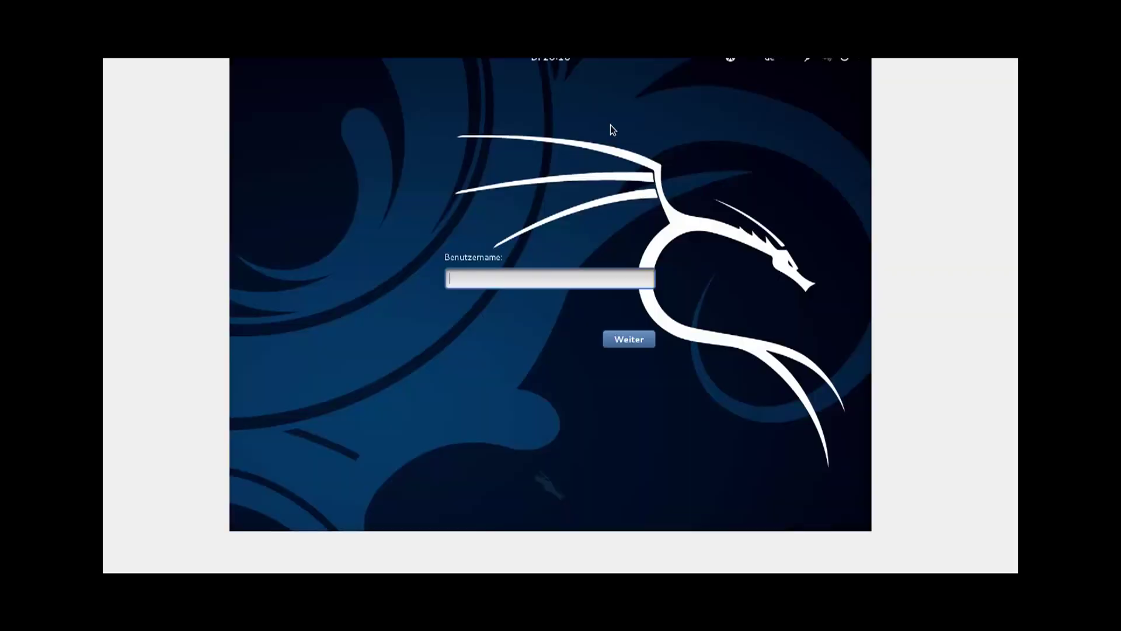
text(root)
key(Return)
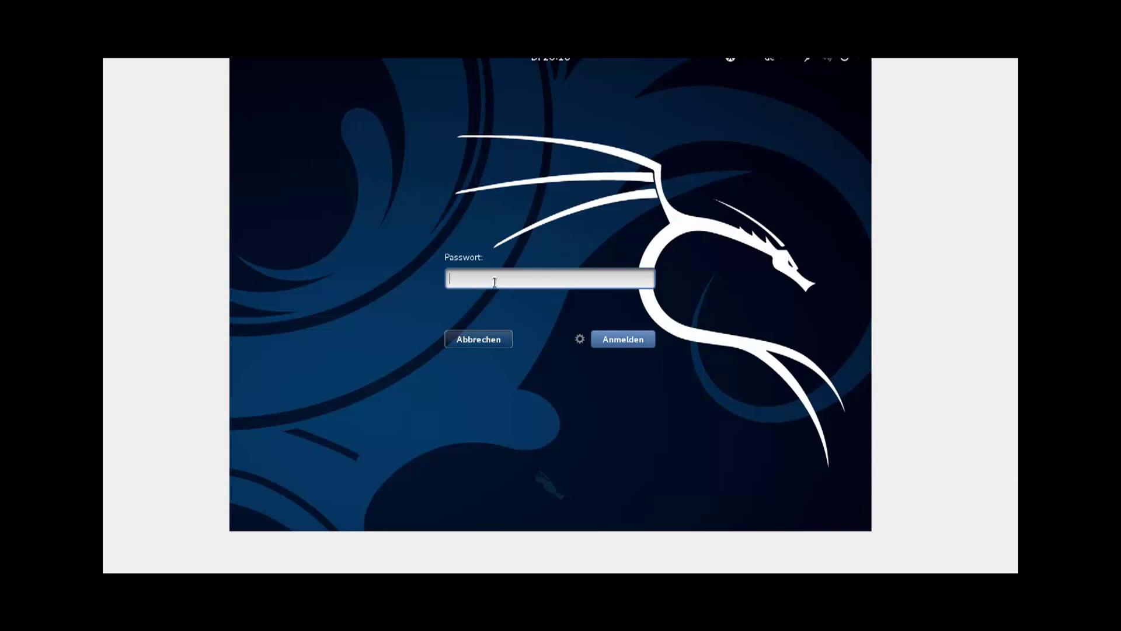
text(•••••••)
key(Return)
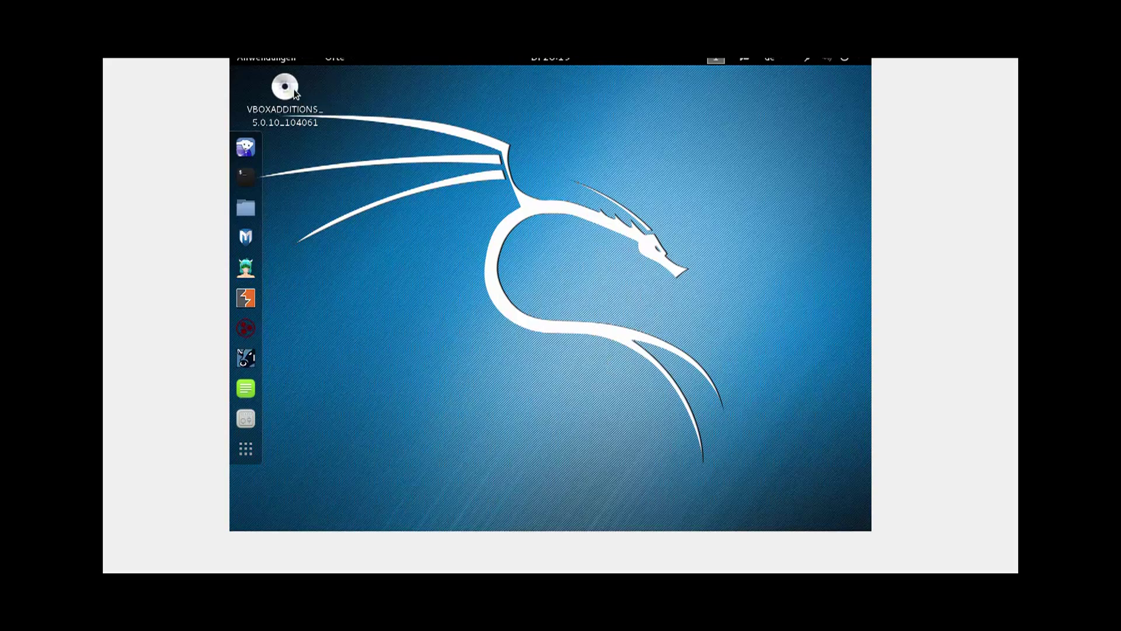
Step: Open a root terminal, run apt-get update, and type apt-get install -y linux-headers-$(uname -r)
drag(415, 165, 230, 80)
click(514, 192)
click(246, 174)
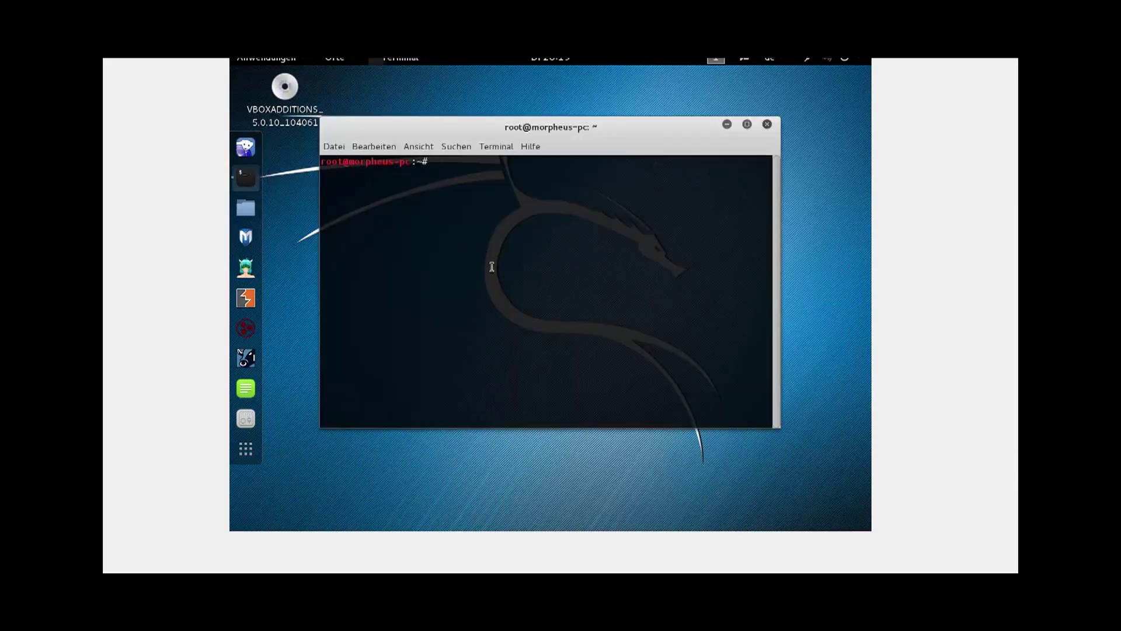
text(apt-get update &&)
key(BackSpace)
key(BackSpace)
key(BackSpace)
key(BackSpace)
key(Return)
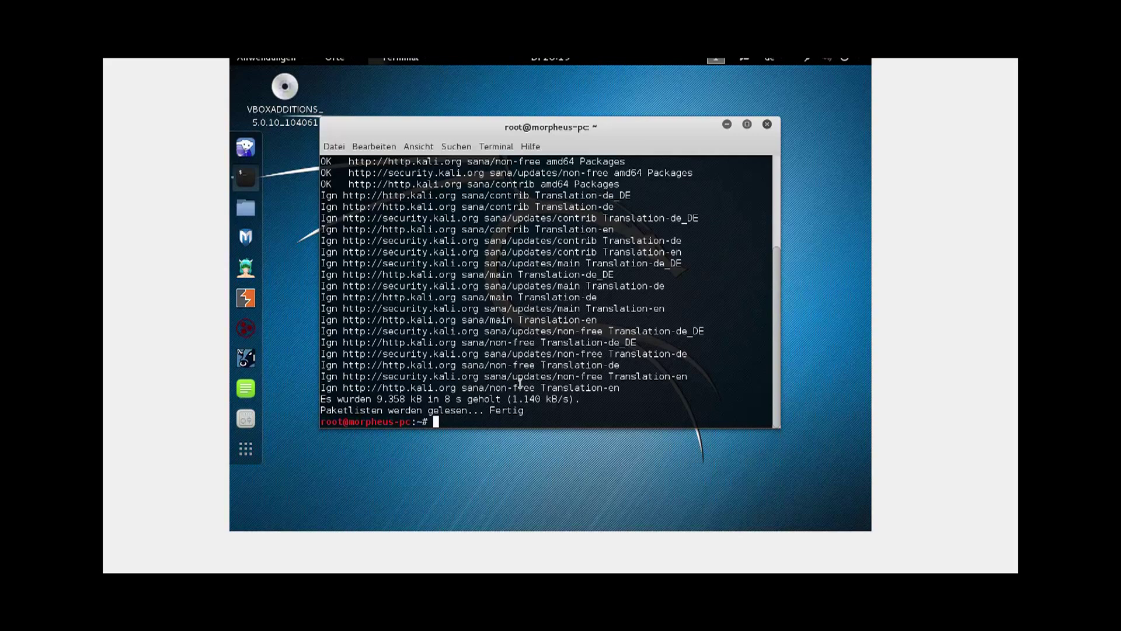
text(apt-get install -y linu)
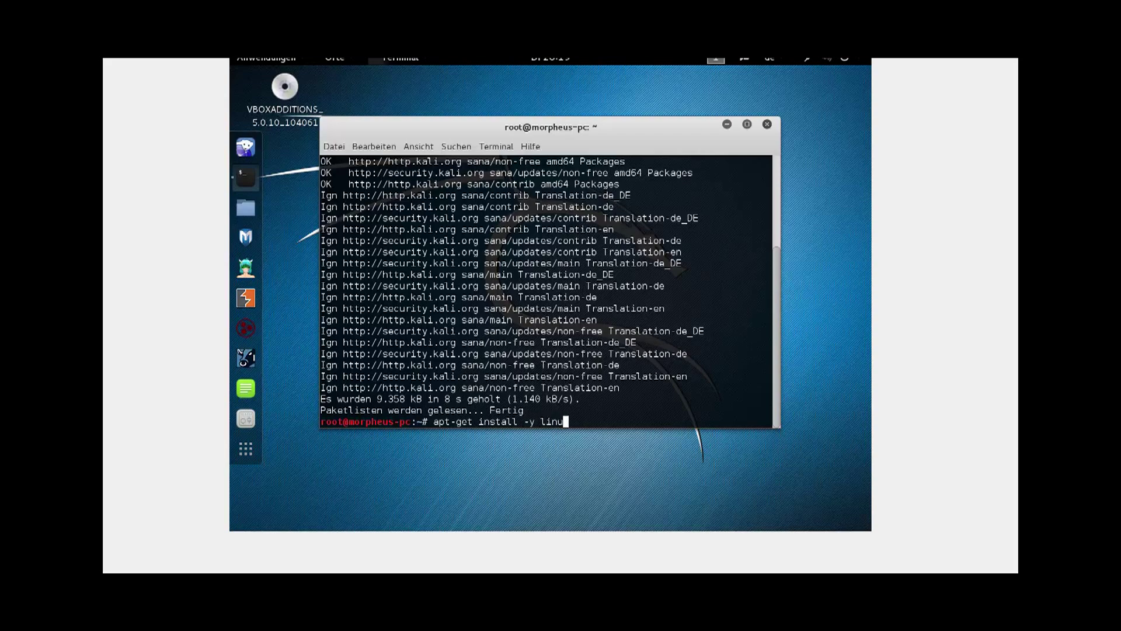
text(x-headers-$(uname -r))
Step: Install the linux-headers-4.0.0-kali1-amd64 kernel headers and open the Files manager
key(Return)
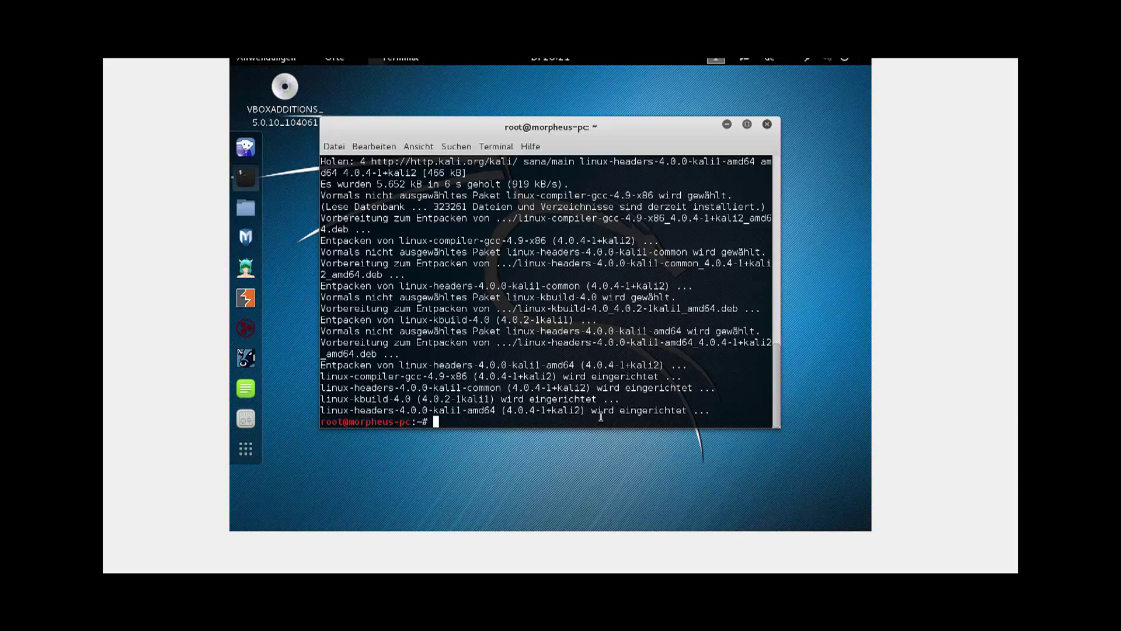
text(cp /media/cd-rom/VB)
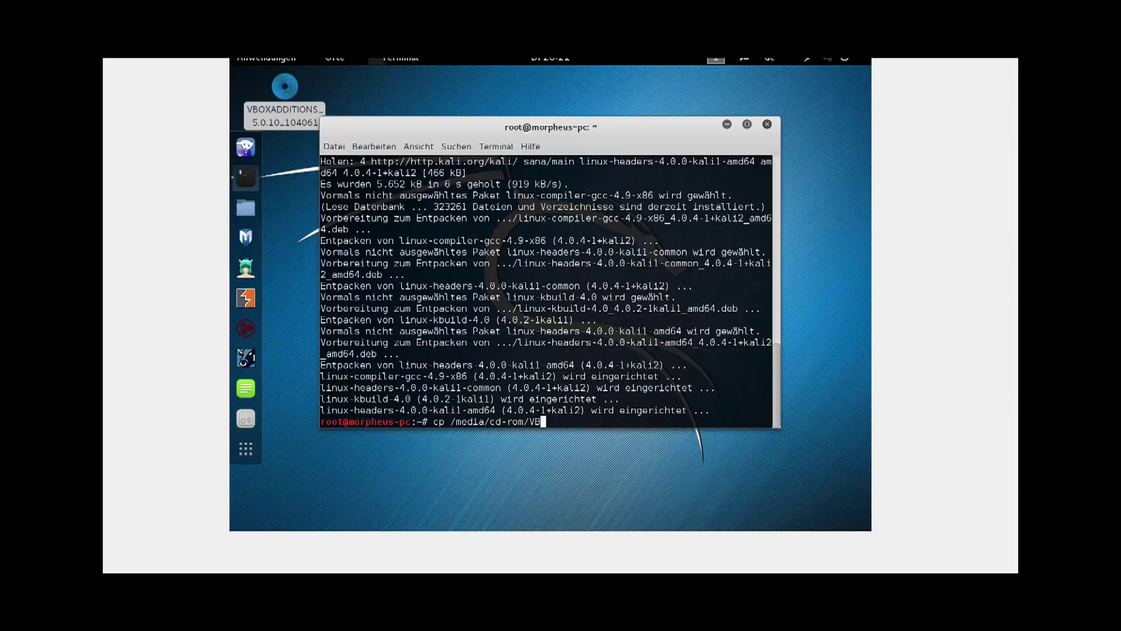
key(BackSpace)
key(BackSpace)
key(BackSpace)
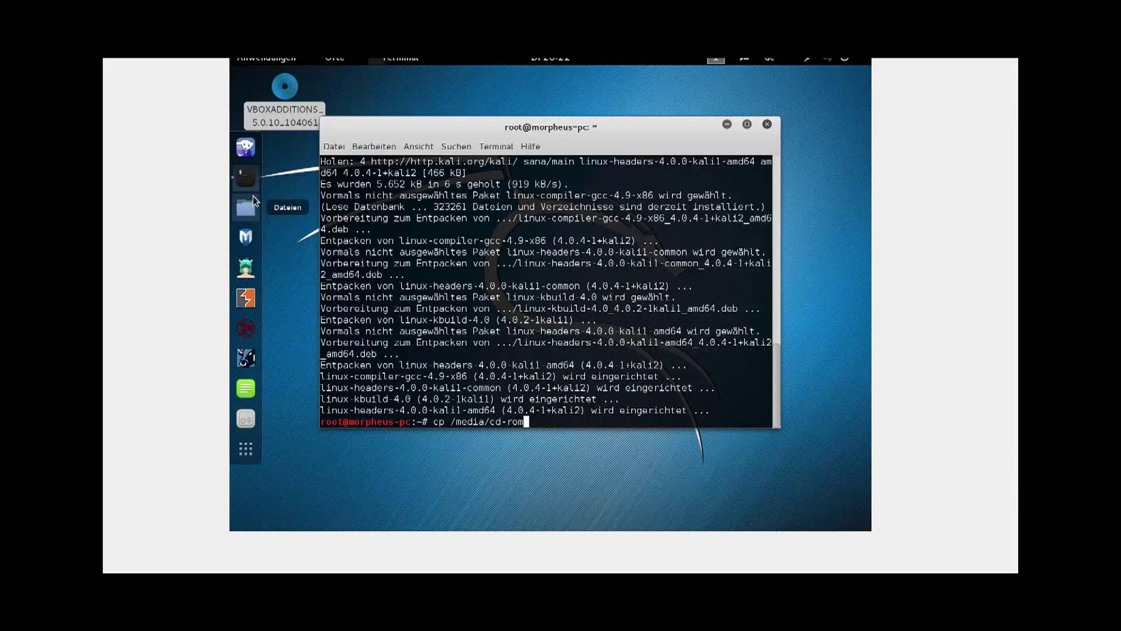
click(252, 209)
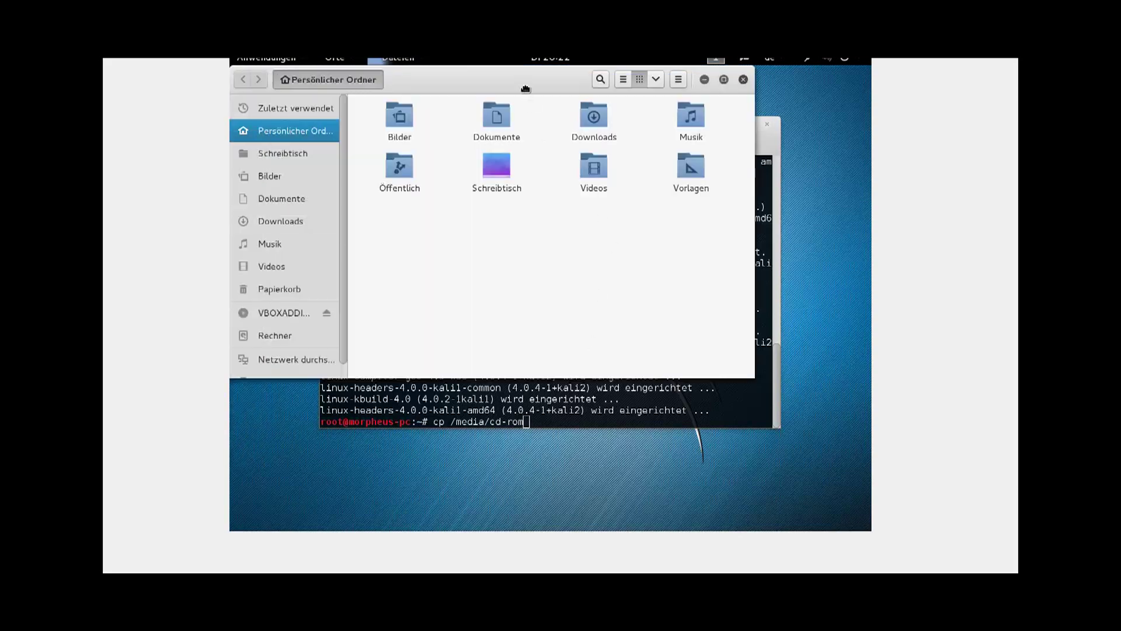
Step: Type the copy source /media/cdrom0/VBoxLinuxAdditions.run in the terminal, using Tab completion
drag(526, 88, 582, 125)
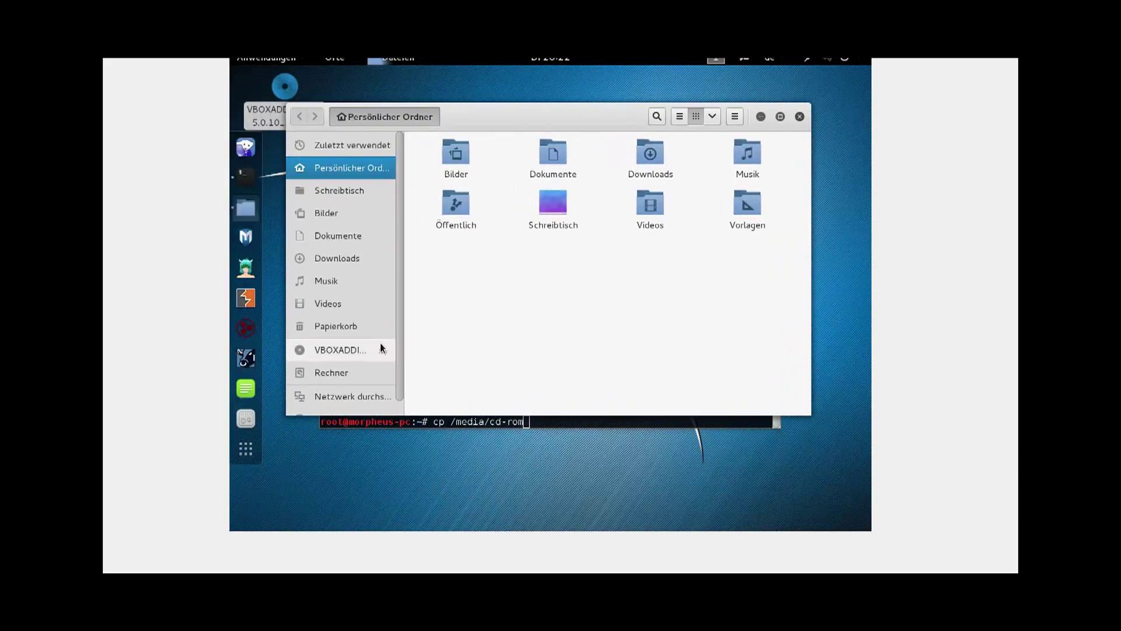
mouse_move(330, 349)
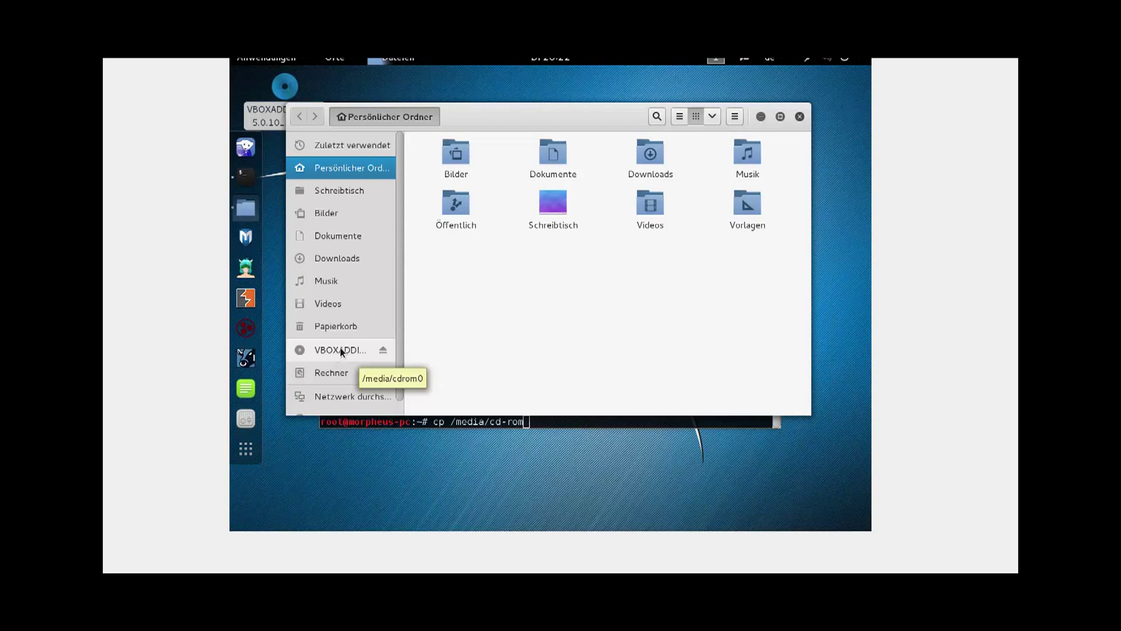
click(525, 422)
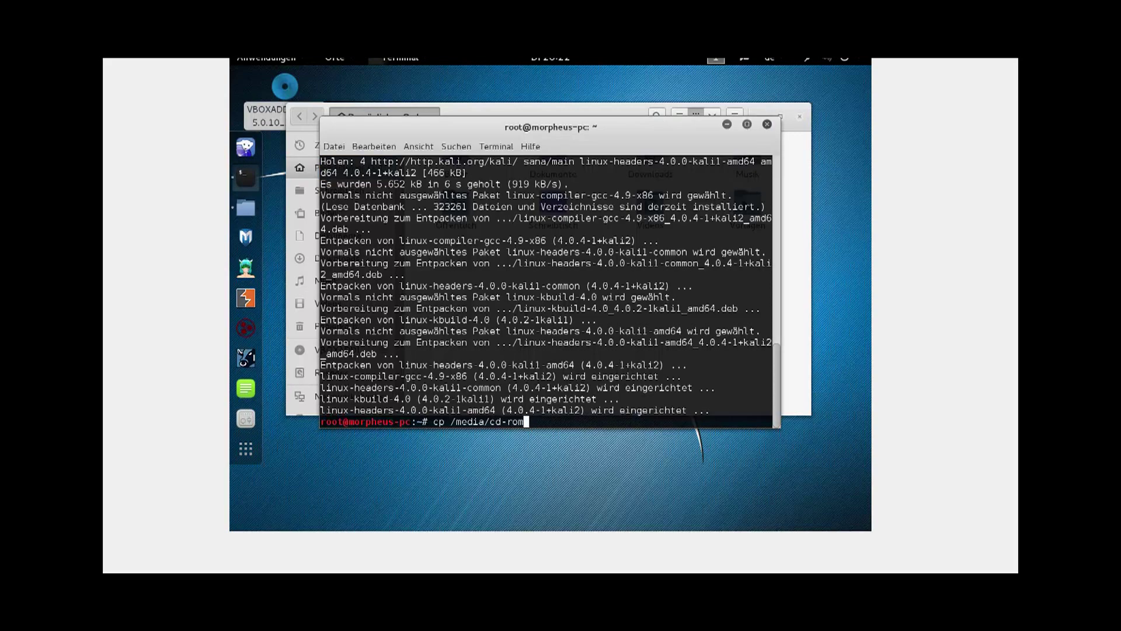
text(0)
text(/)
text(V)
text(BO)
key(BackSpace)
text(oxLinux)
key(BackSpace)
key(BackSpace)
key(BackSpace)
key(BackSpace)
key(BackSpace)
key(BackSpace)
key(BackSpace)
key(BackSpace)
key(BackSpace)
key(BackSpace)
key(BackSpace)
key(BackSpace)
key(BackSpace)
key(BackSpace)
key(BackSpace)
text(rom)
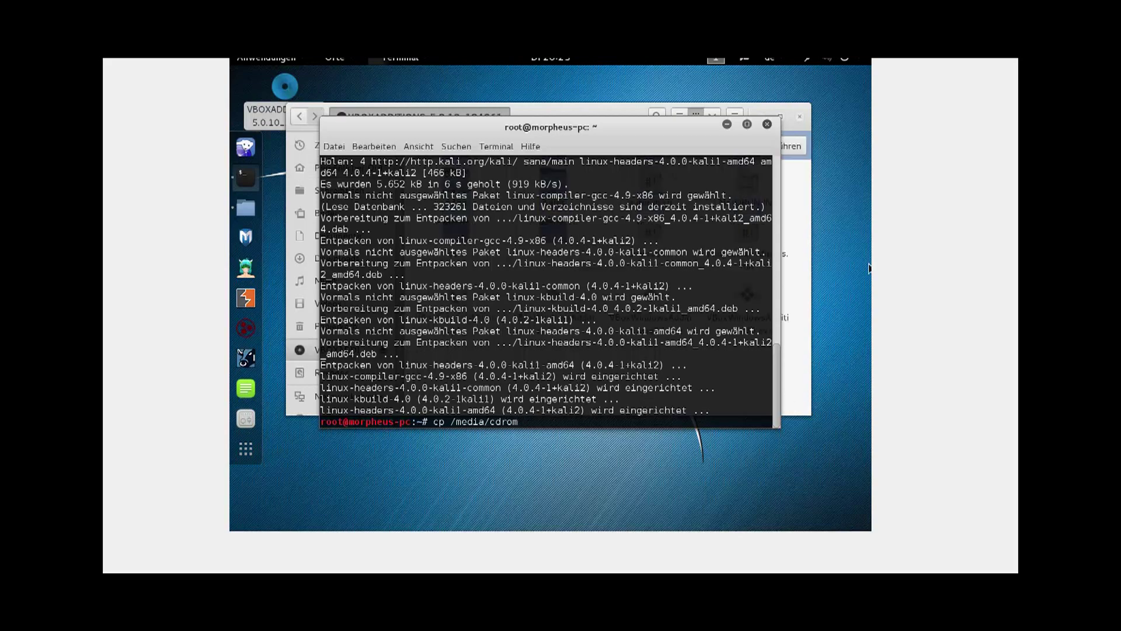
key(BackSpace)
key(BackSpace)
text(rom0/VBoxL)
key(Tab)
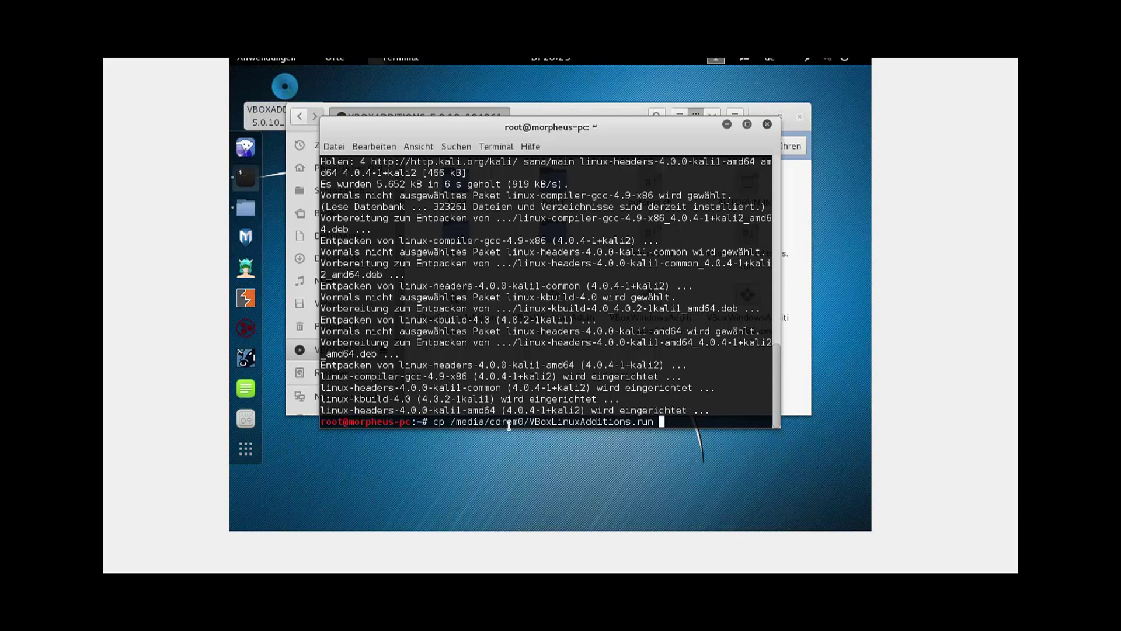
Step: Check the Guest Additions CD contents, then copy VBoxLinuxAdditions.run into /root/
click(560, 107)
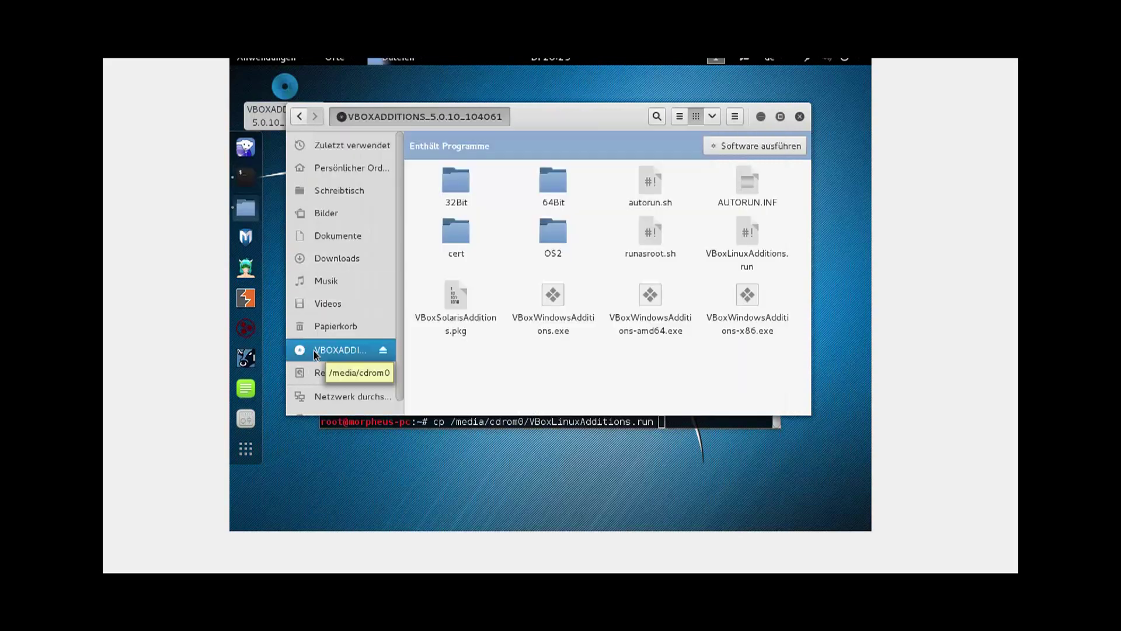
click(690, 420)
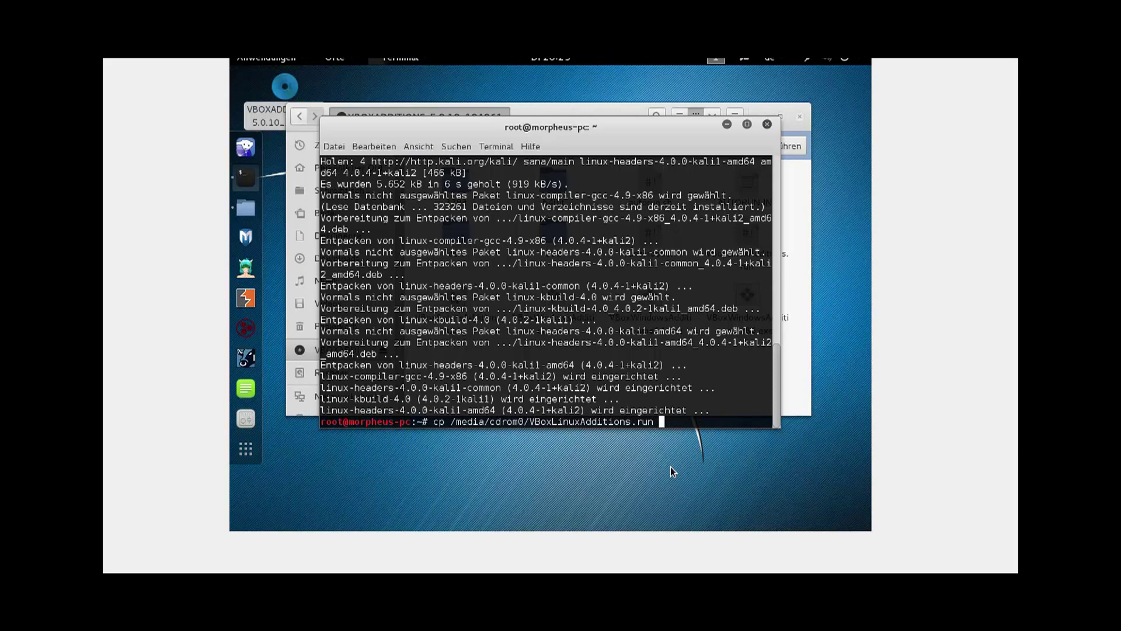
text(/root/)
key(Return)
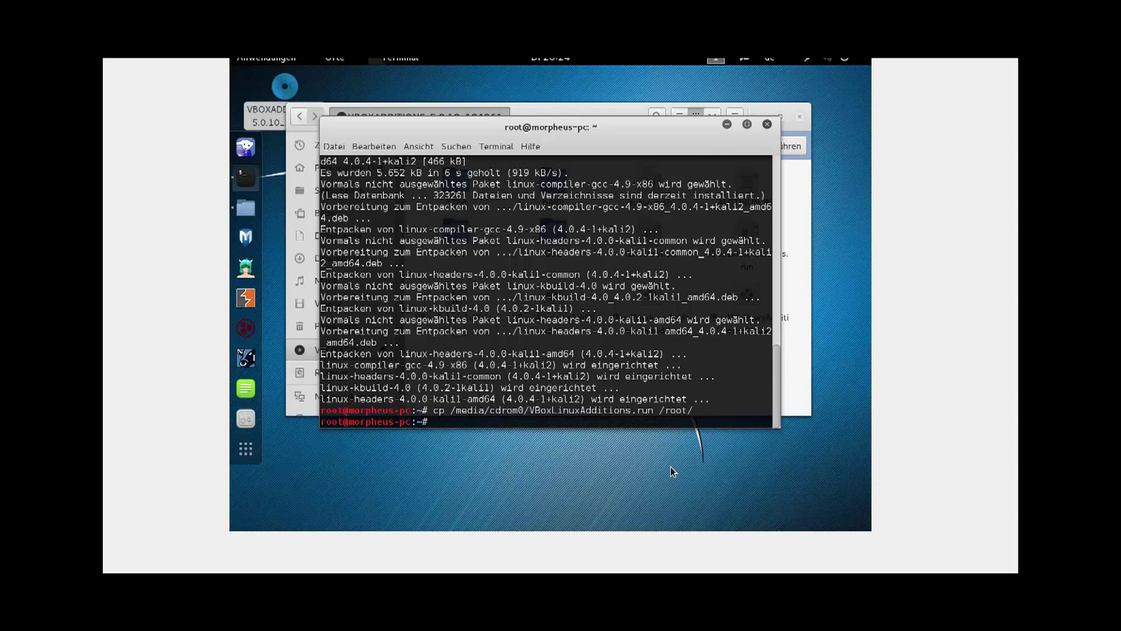
text(chmod 755 /ro)
Step: Make /root/VBoxLinuxAdditions.run executable with chmod 755 and change into /root
key(Tab)
text(VBo)
key(Tab)
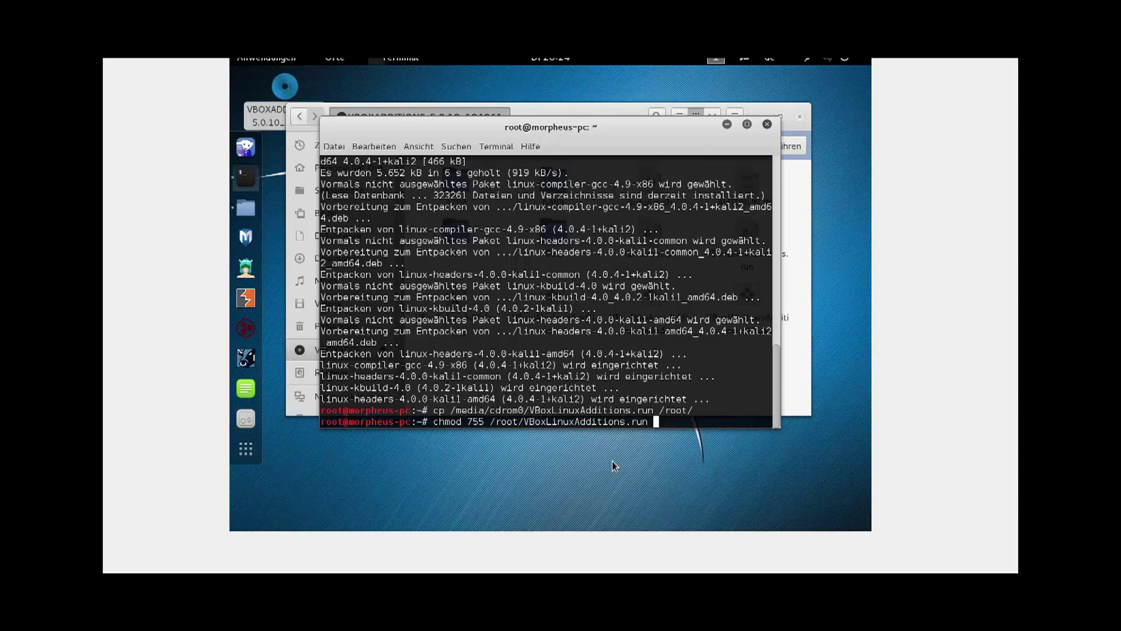
key(Return)
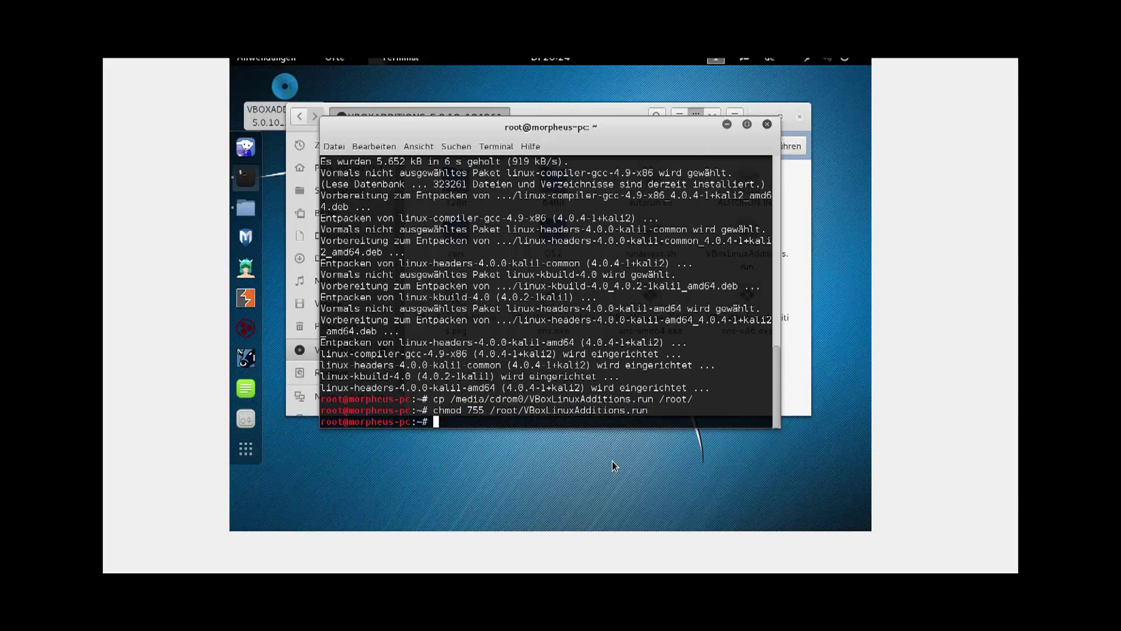
text(cd /roo)
key(Tab)
key(Return)
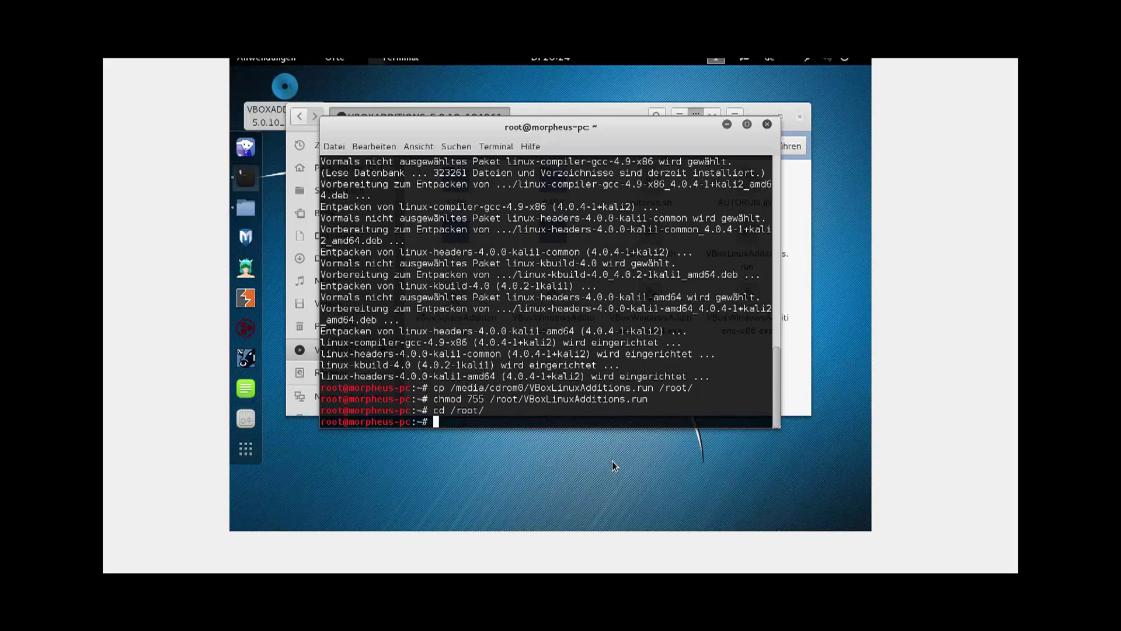
Step: Run ./VBoxLinuxAdditions.run and wait for the Guest Additions installer to finish
text(./VBo)
key(Tab)
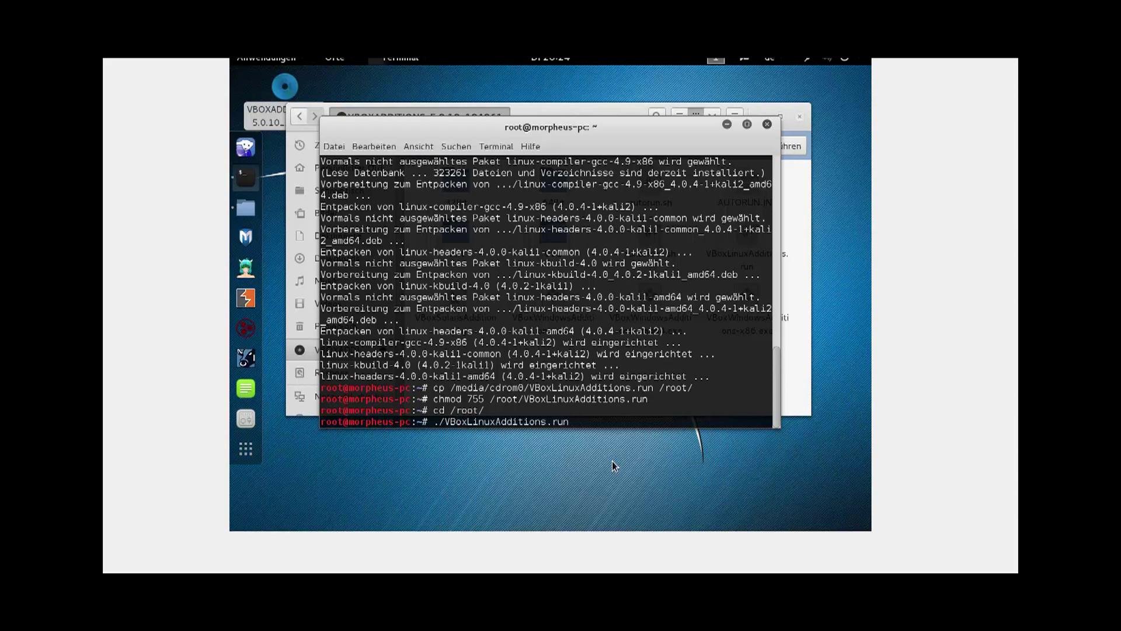
key(Return)
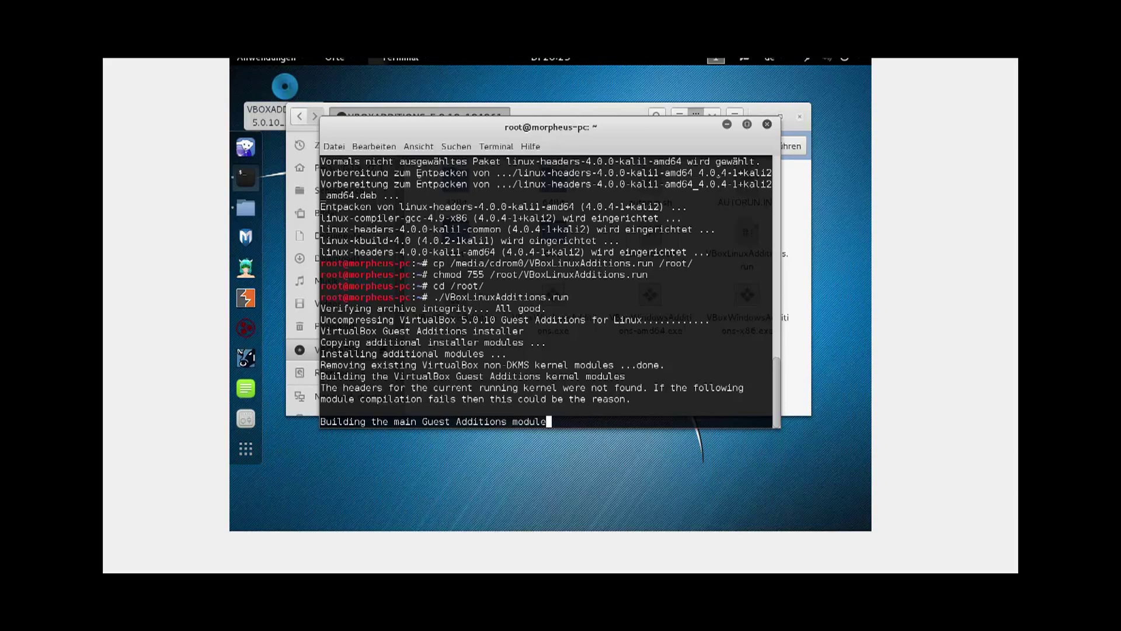
key(Return)
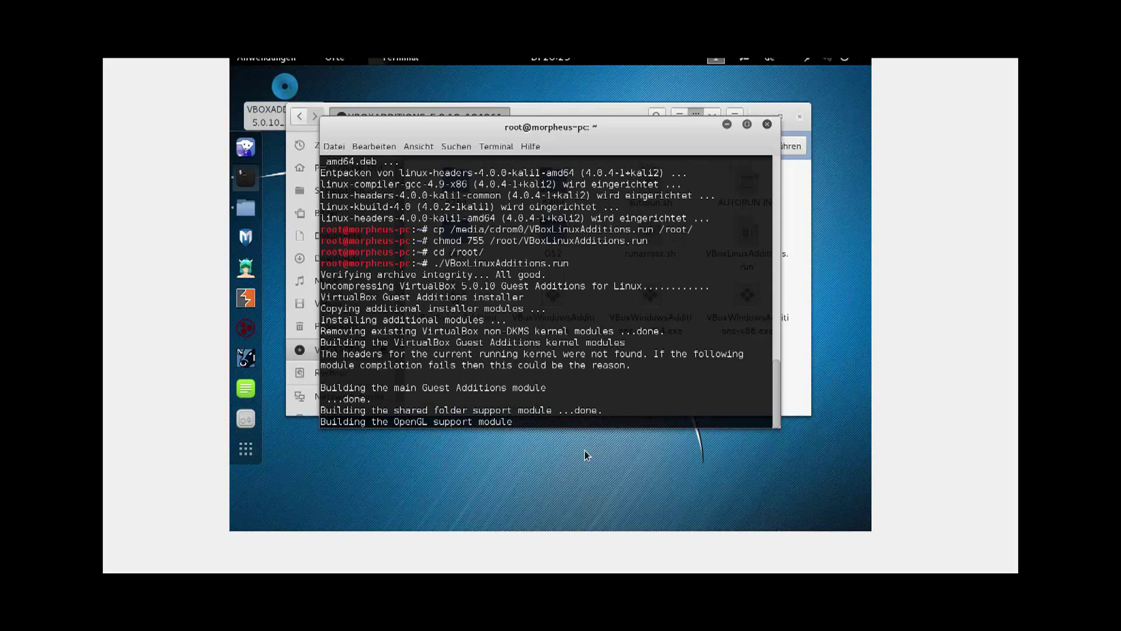
key(Return)
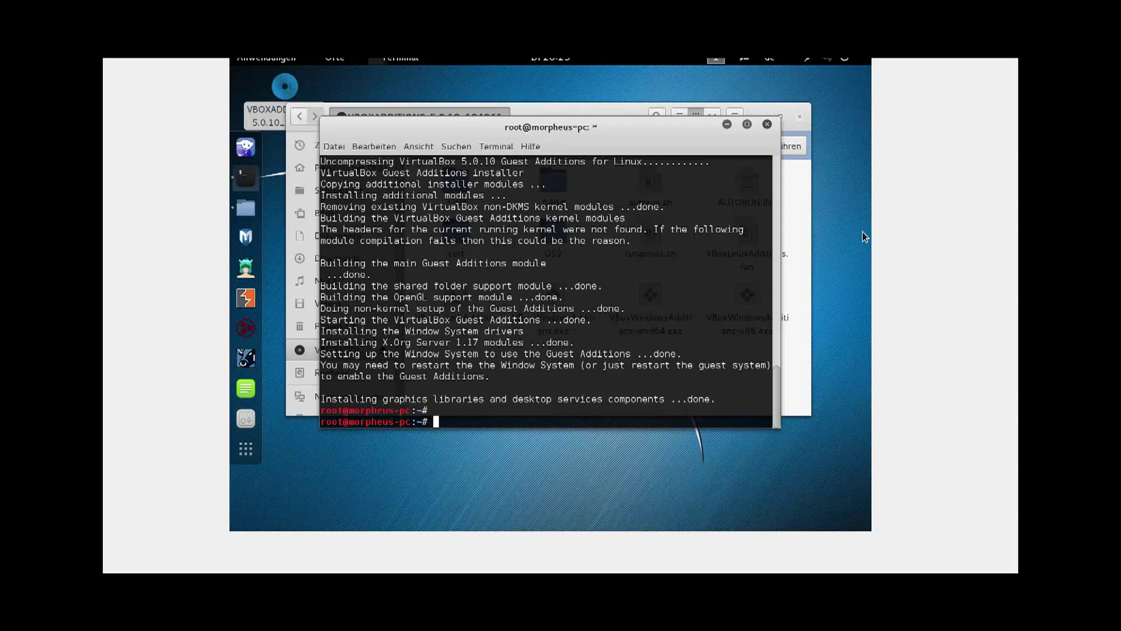
Step: Reboot the Kali guest and boot the default Kali GNU/Linux GRUB entry
text(reboot)
key(Return)
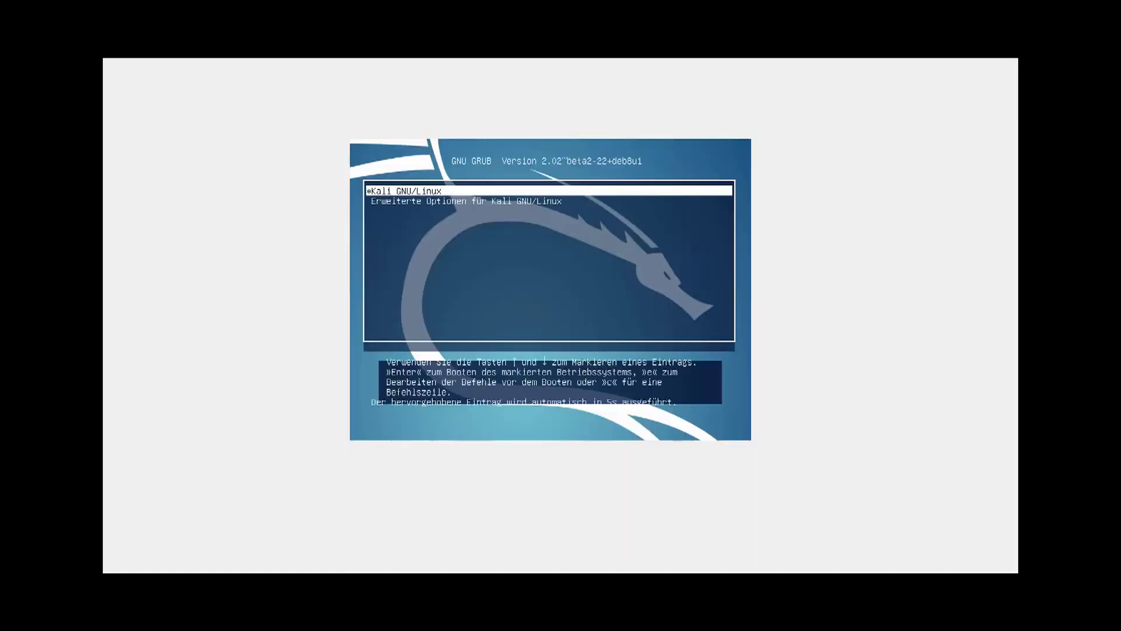
key(Return)
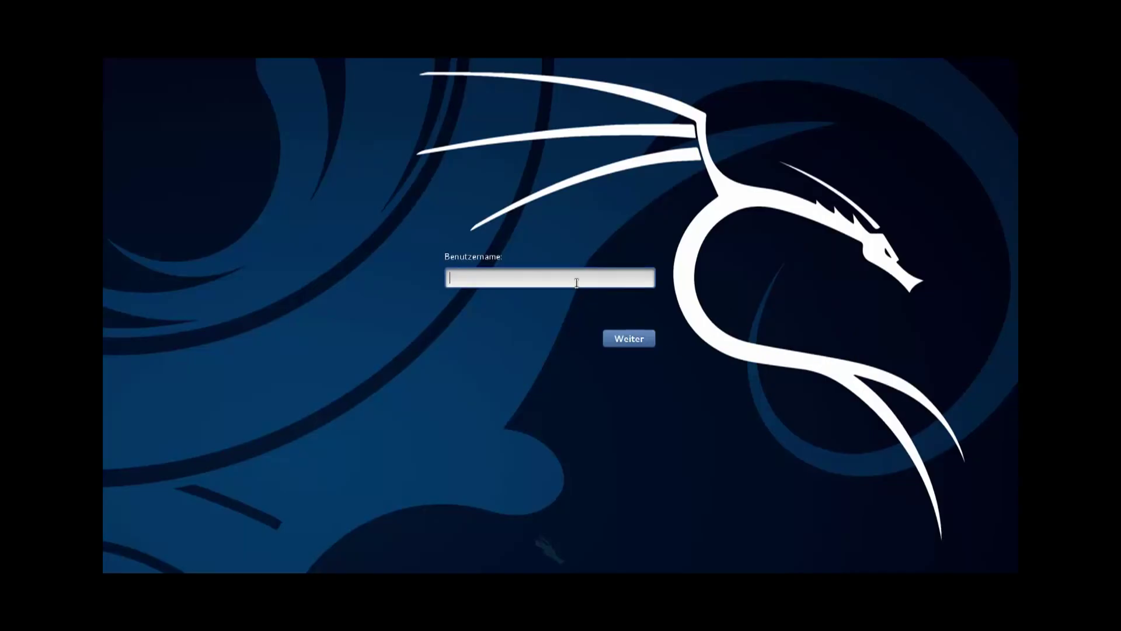
Step: Log back in as root with the account password and bring up the close-virtual-machine prompt
text(root)
key(Return)
text(••••••••)
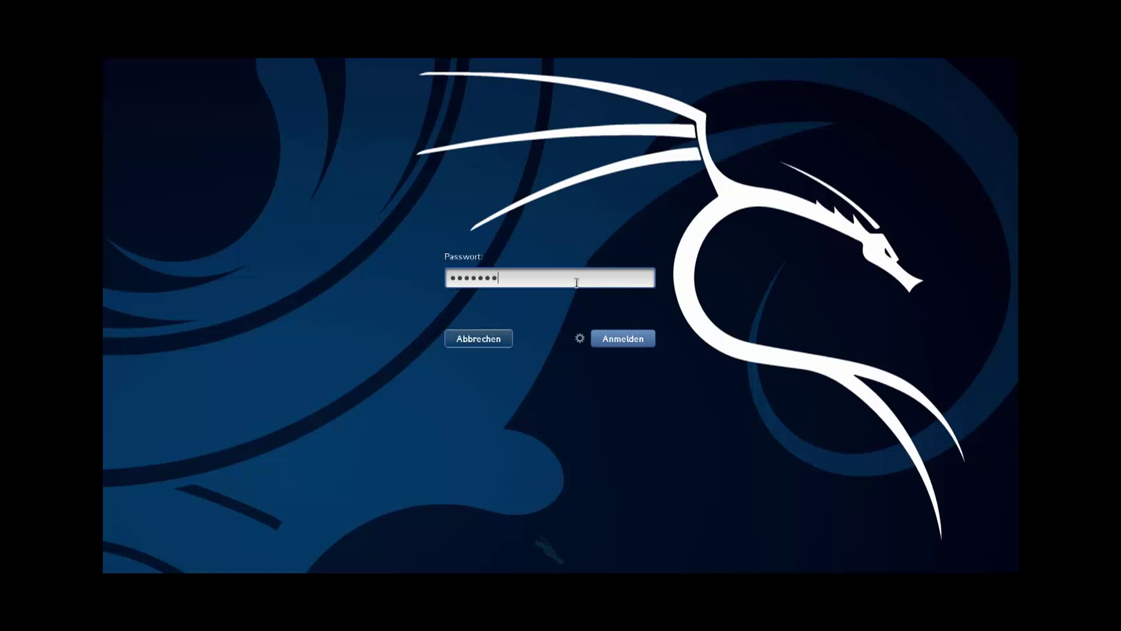
key(Return)
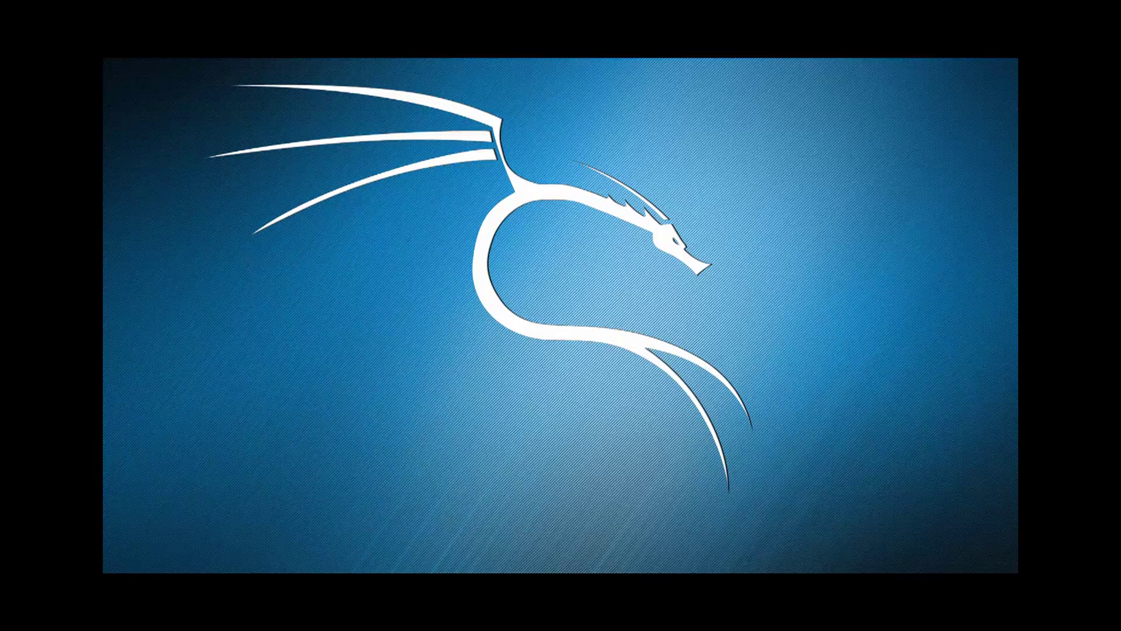
key(ctrl+q)
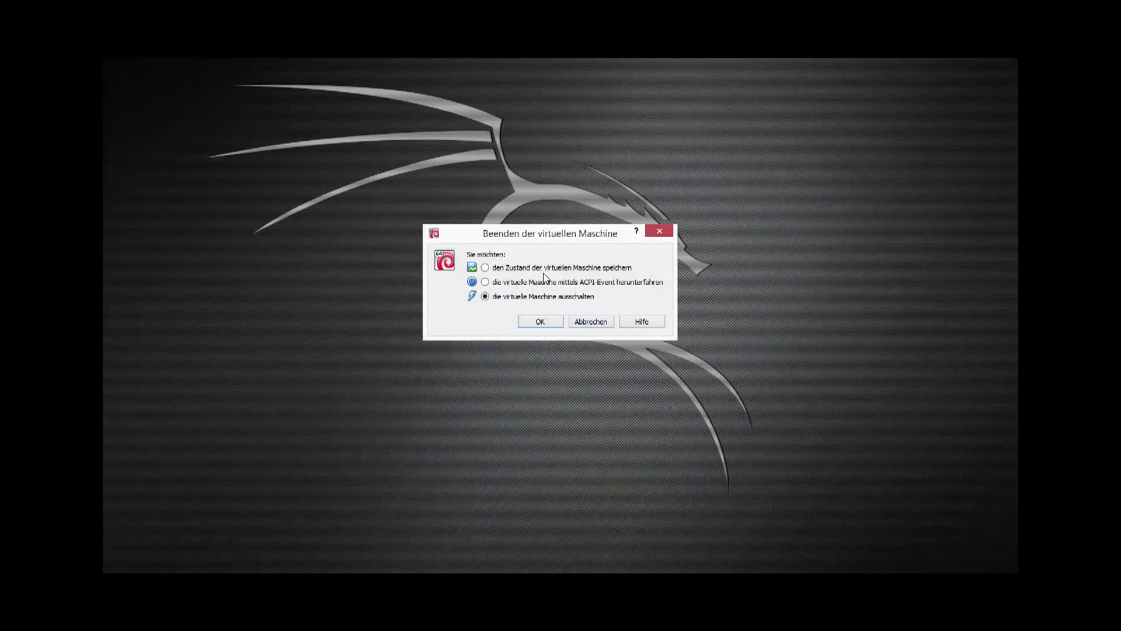
Step: Power off KaliTuts and bring up the Shared Folders page of its settings
click(541, 323)
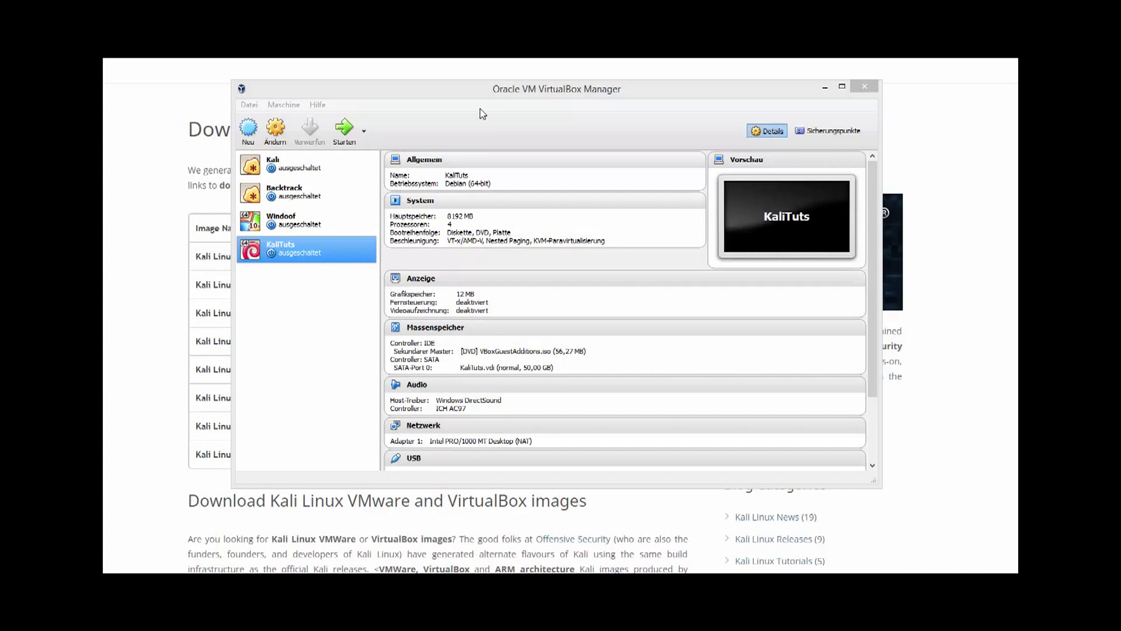
drag(474, 94, 488, 111)
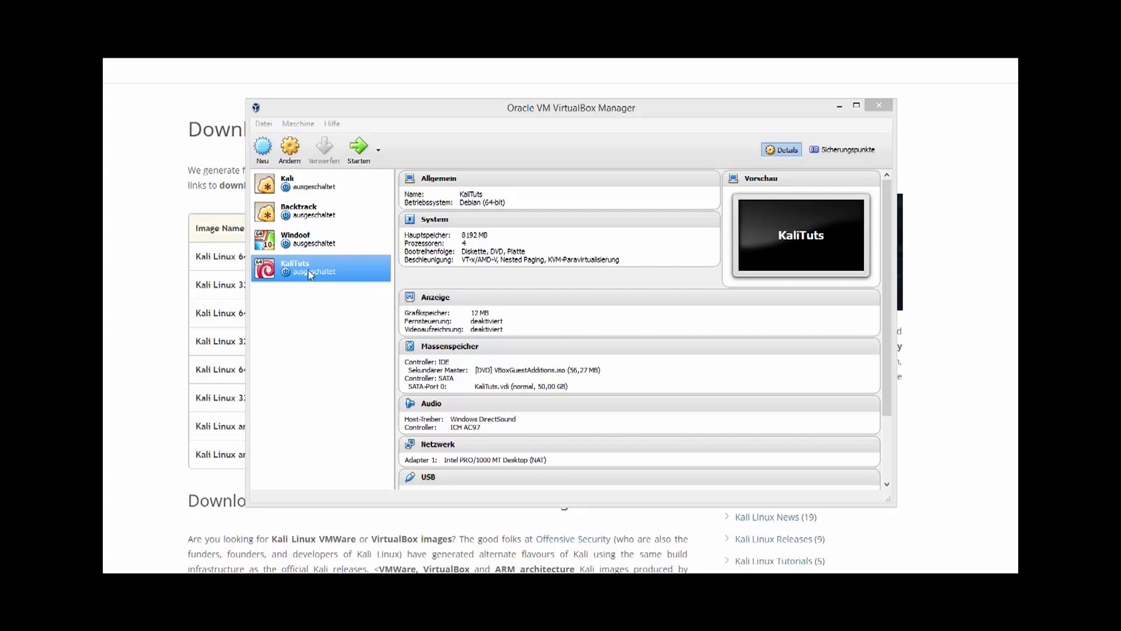
right_click(310, 273)
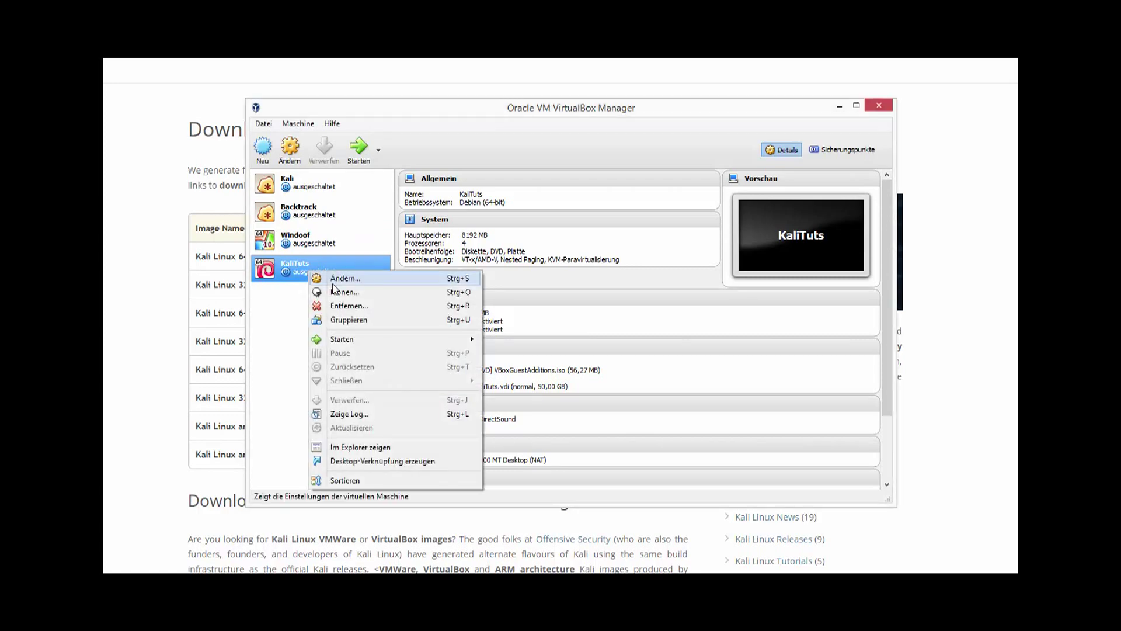
click(331, 281)
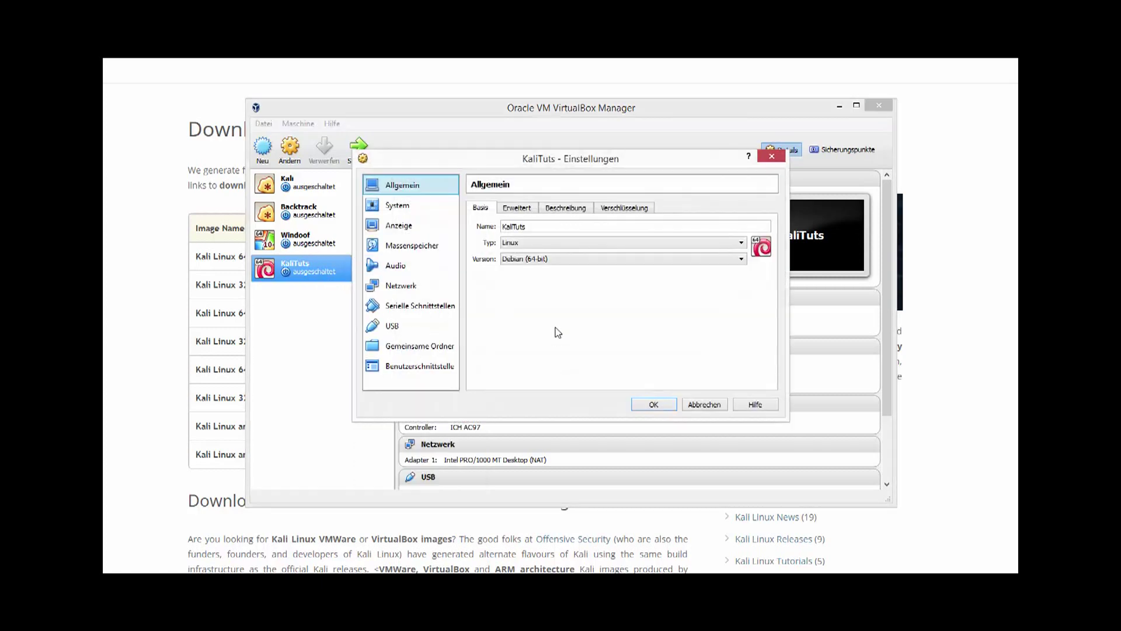
click(438, 350)
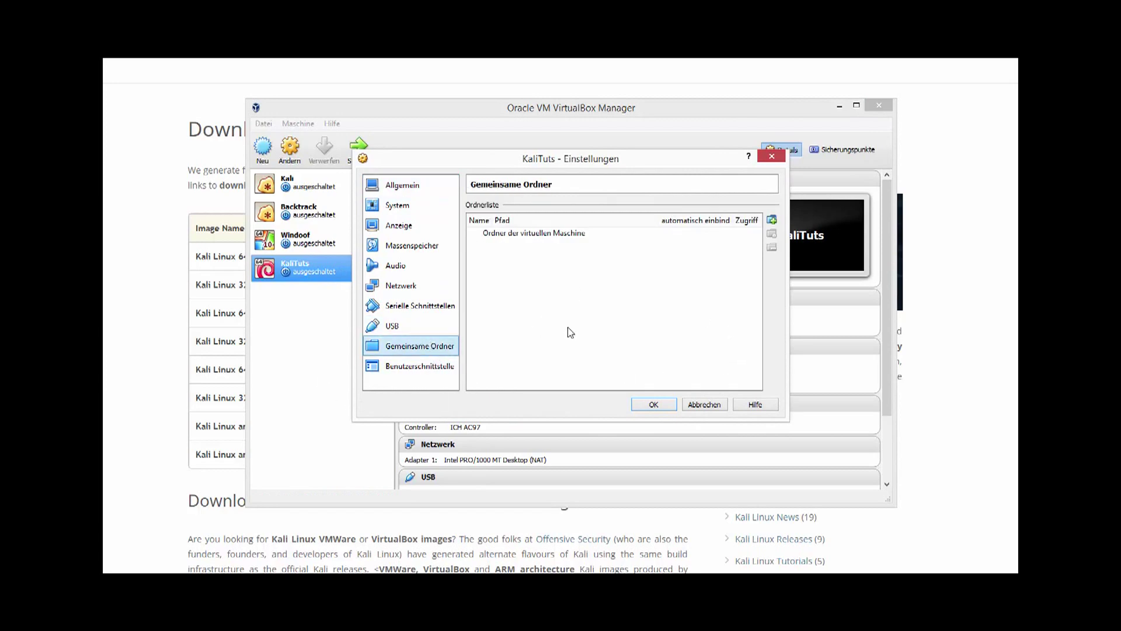
Step: Try adding a shared folder with auto-mount, then cancel everything without saving any folder
click(772, 220)
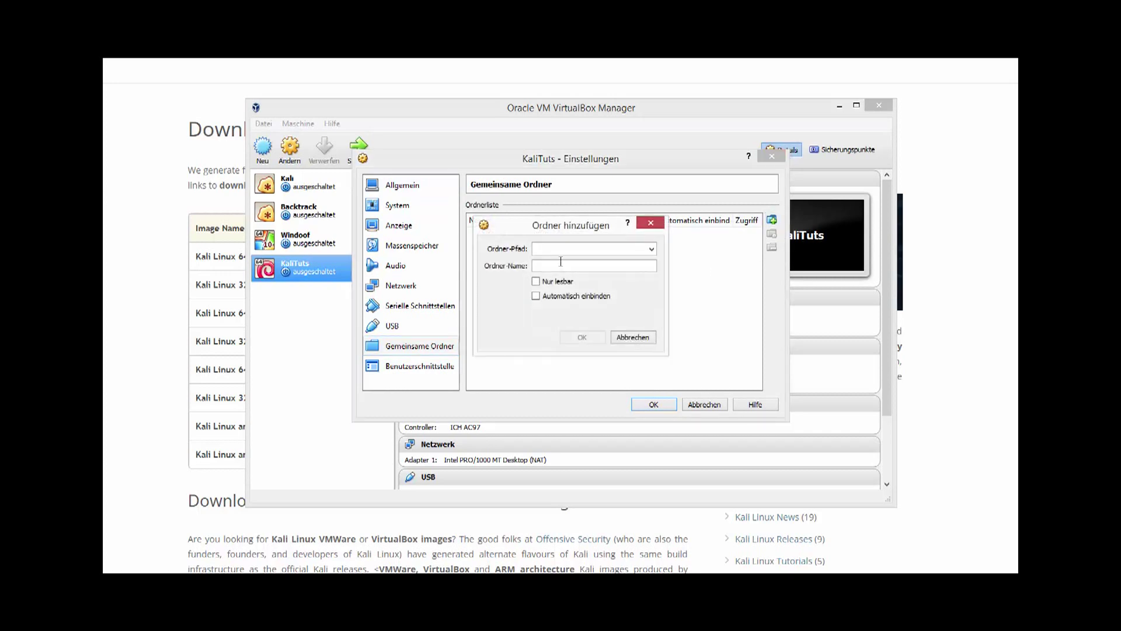
click(651, 249)
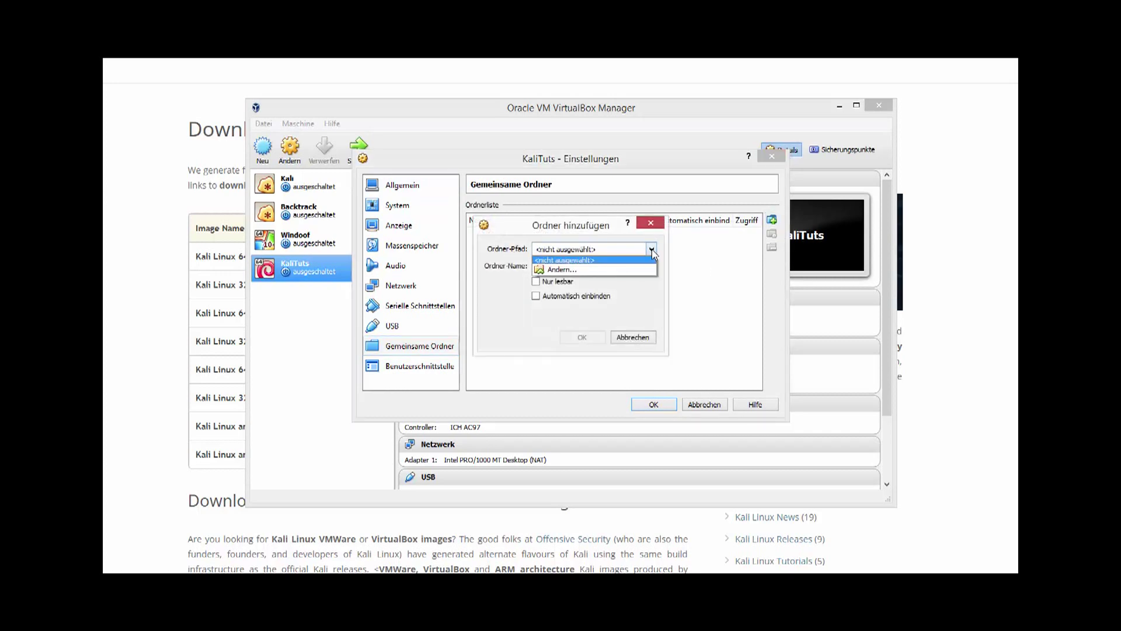
click(587, 265)
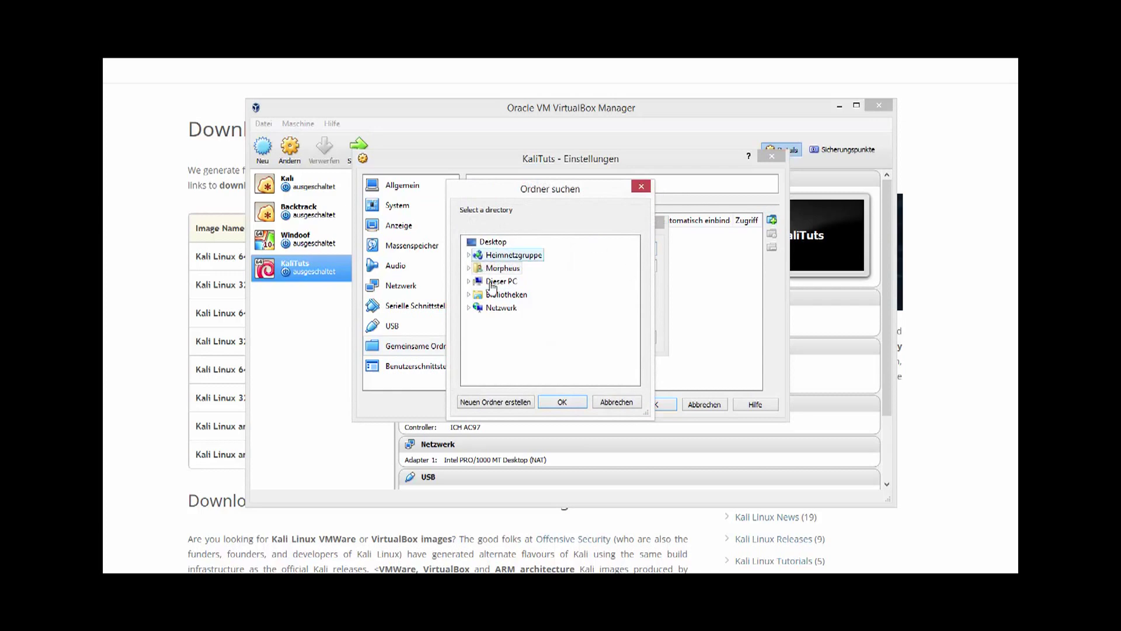
click(616, 403)
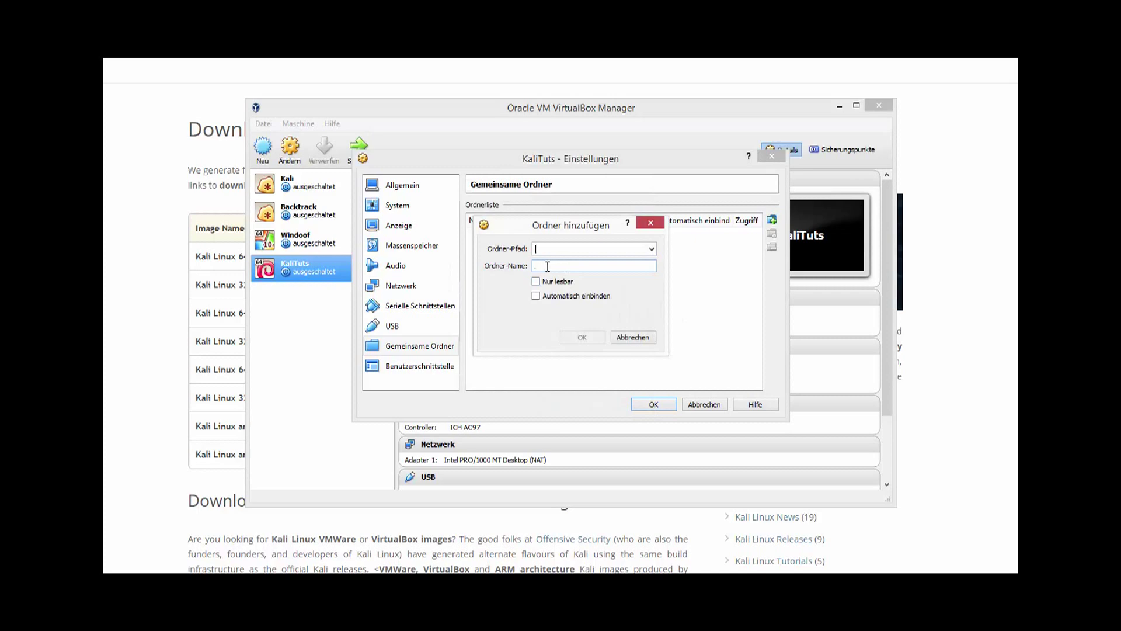
click(536, 296)
click(633, 338)
click(703, 405)
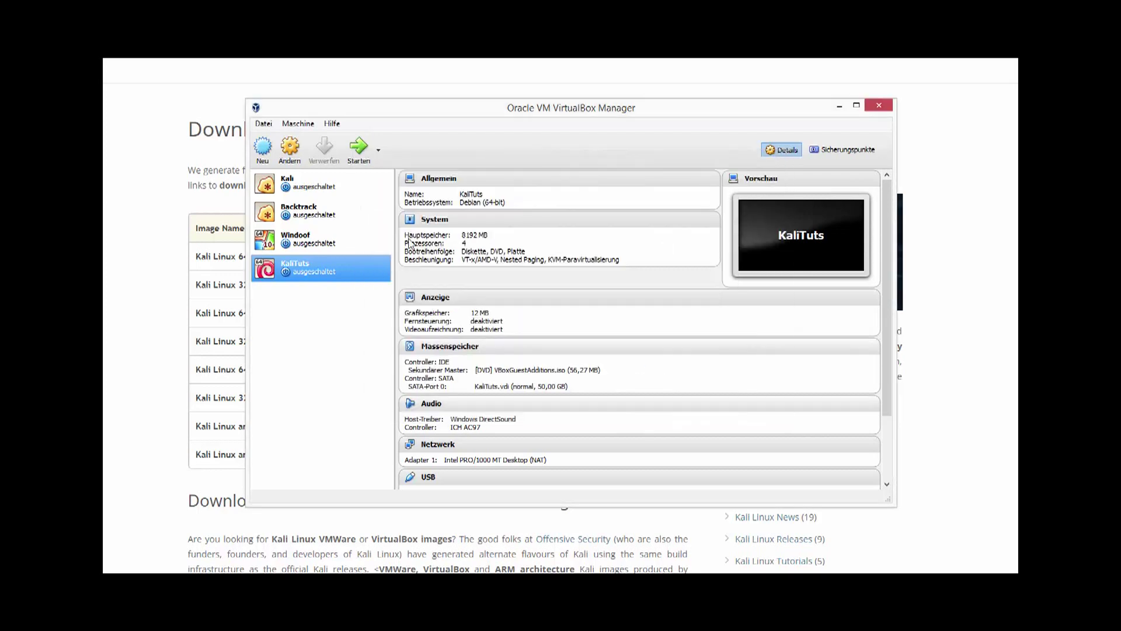